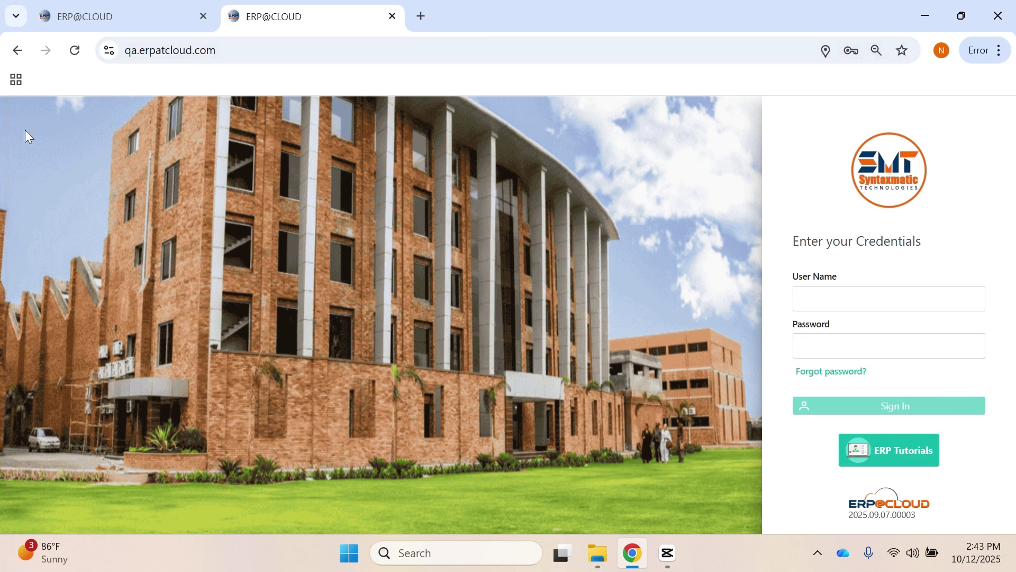
Step: Open the Courses setup under Academic Management and select the Computer Sciences department
click(111, 14)
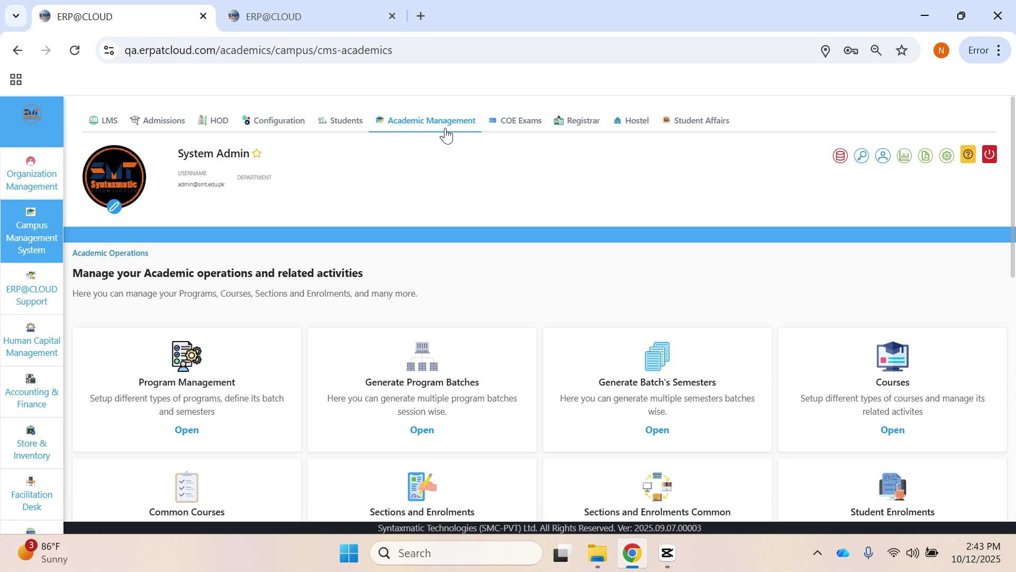
click(892, 430)
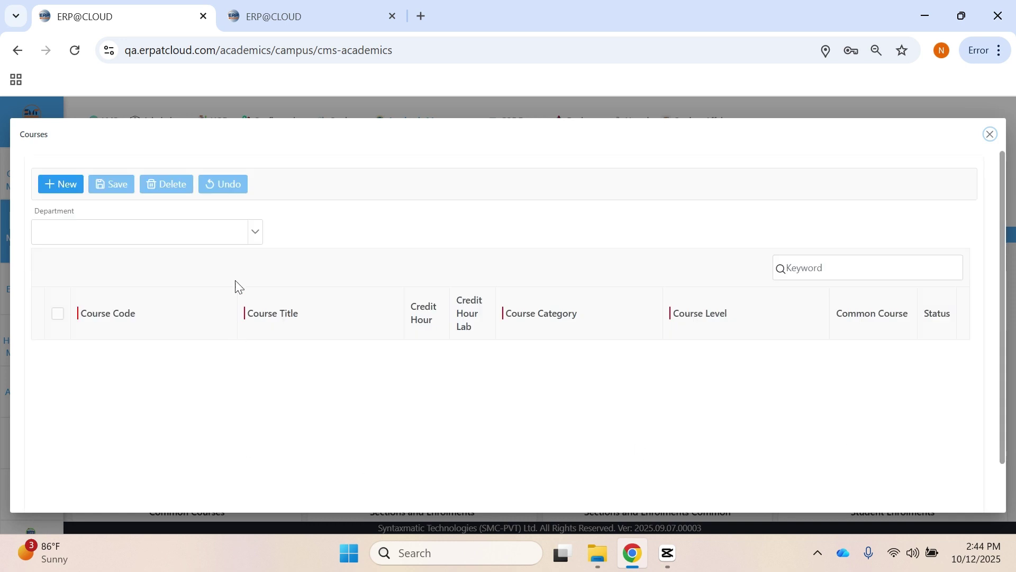
click(225, 234)
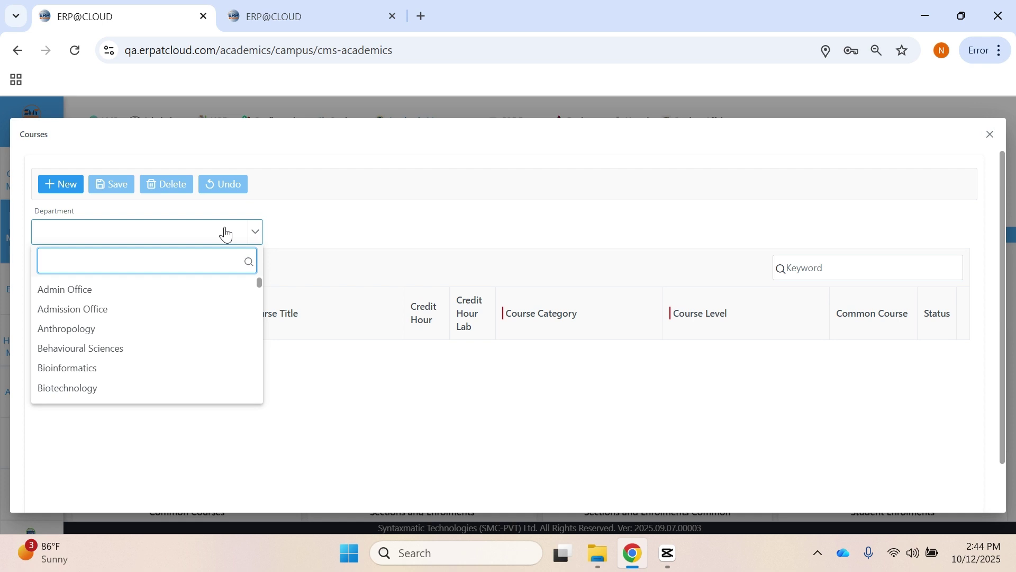
click(340, 257)
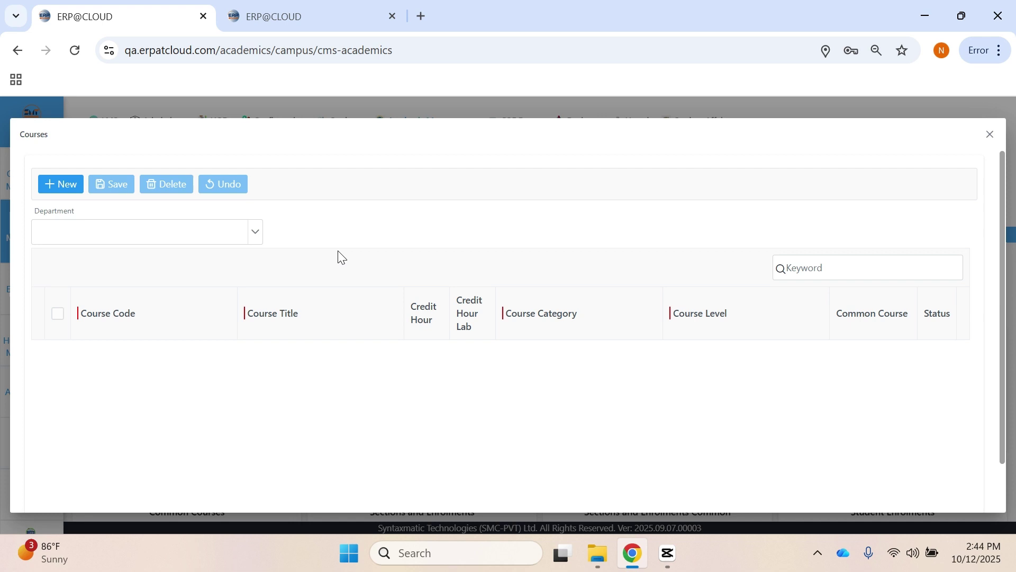
click(250, 236)
text(comp)
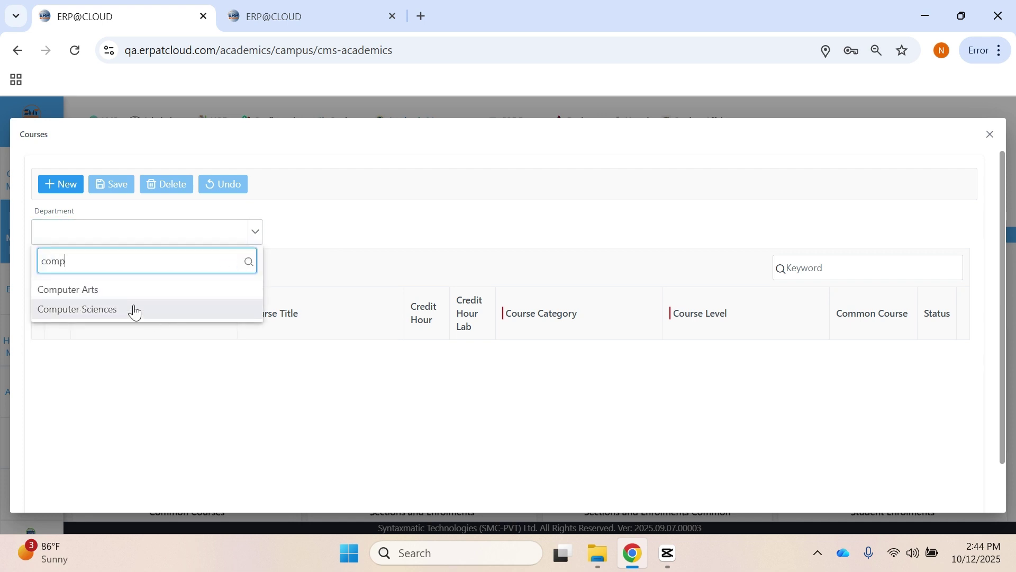
click(135, 312)
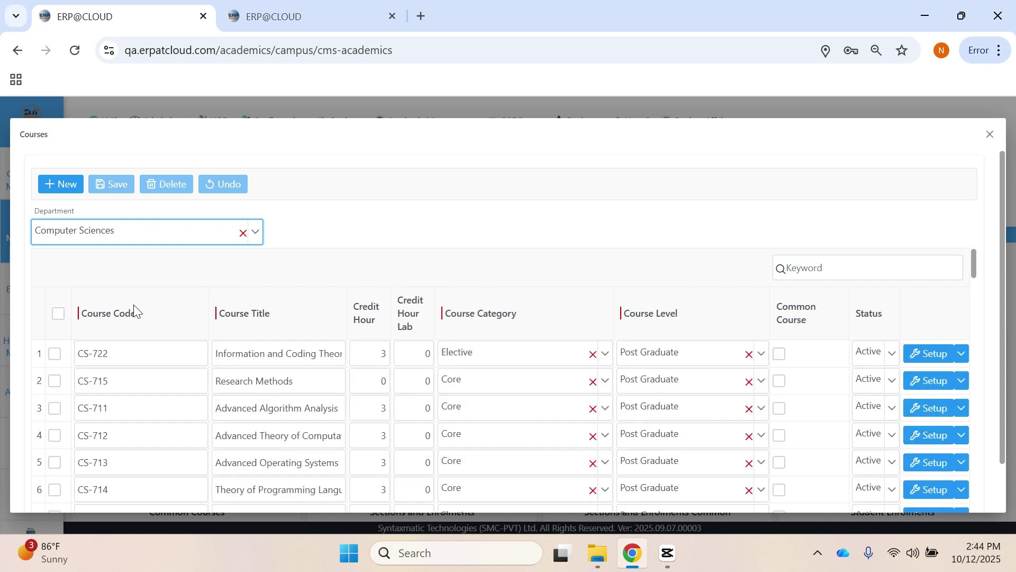
click(549, 394)
drag(976, 266, 957, 256)
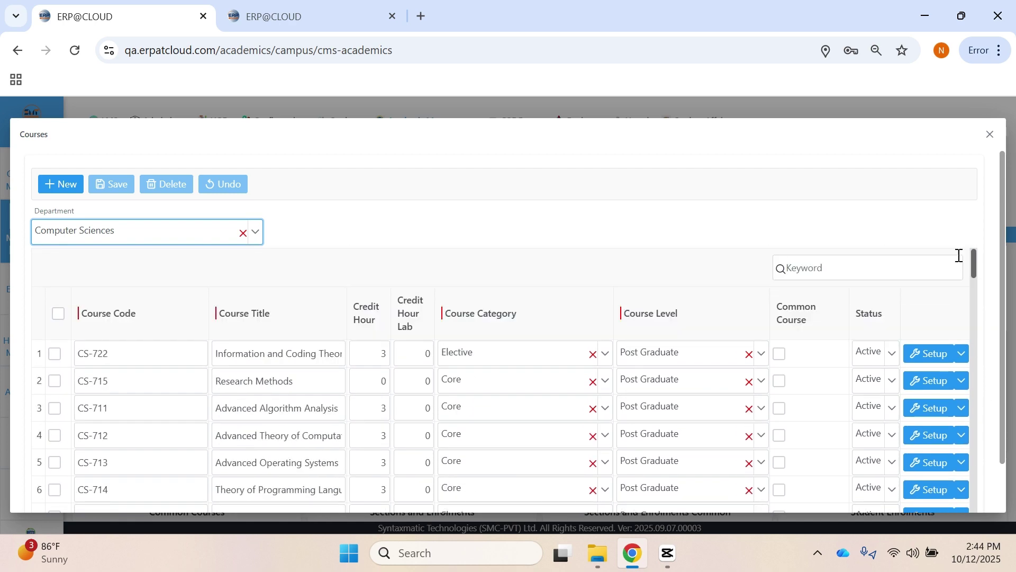
Step: Add a new course row and go through its empty code, title, credit hour and lab credit hour fields
click(64, 187)
click(117, 262)
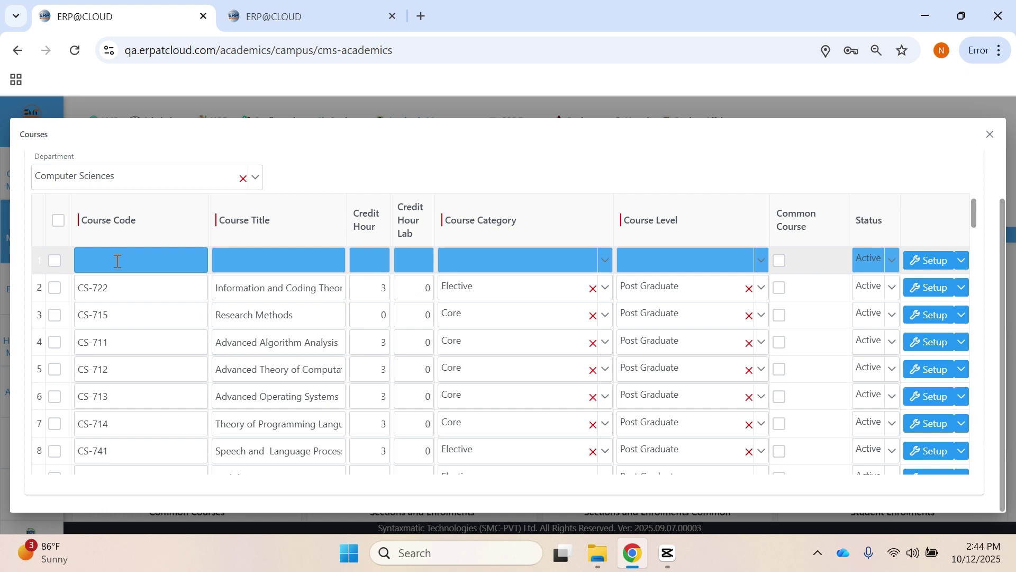
click(117, 277)
click(119, 256)
click(119, 254)
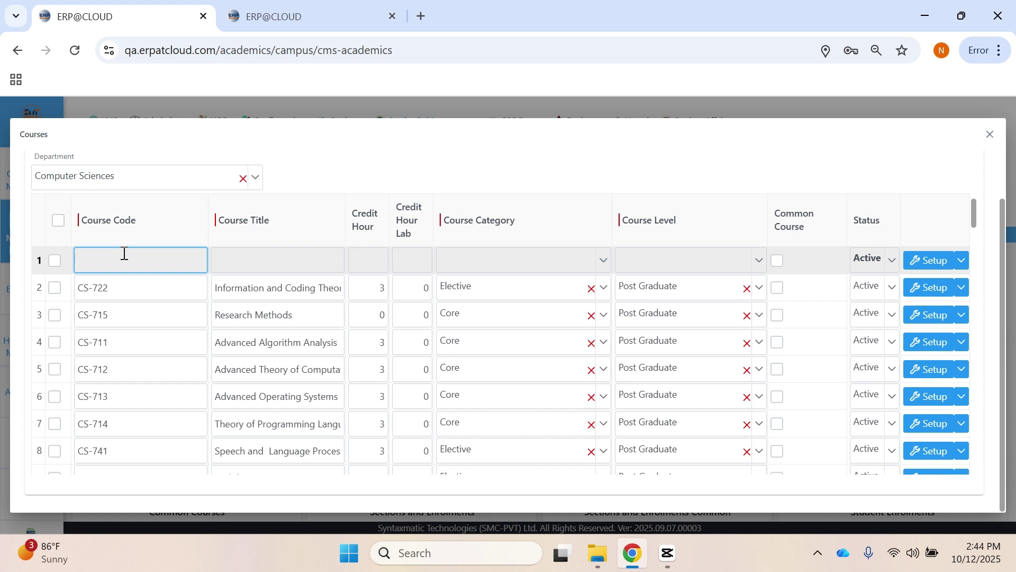
click(238, 263)
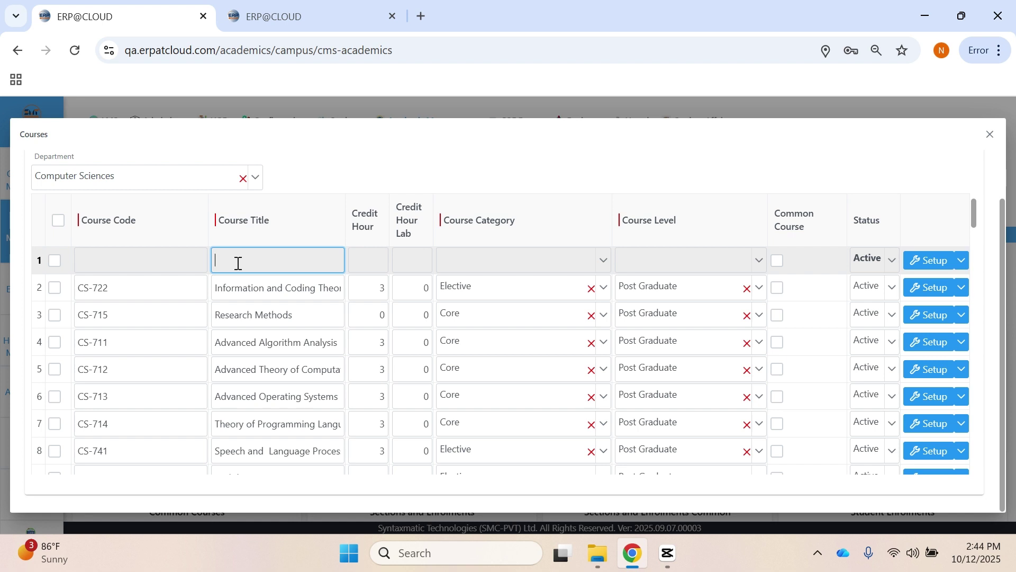
click(360, 256)
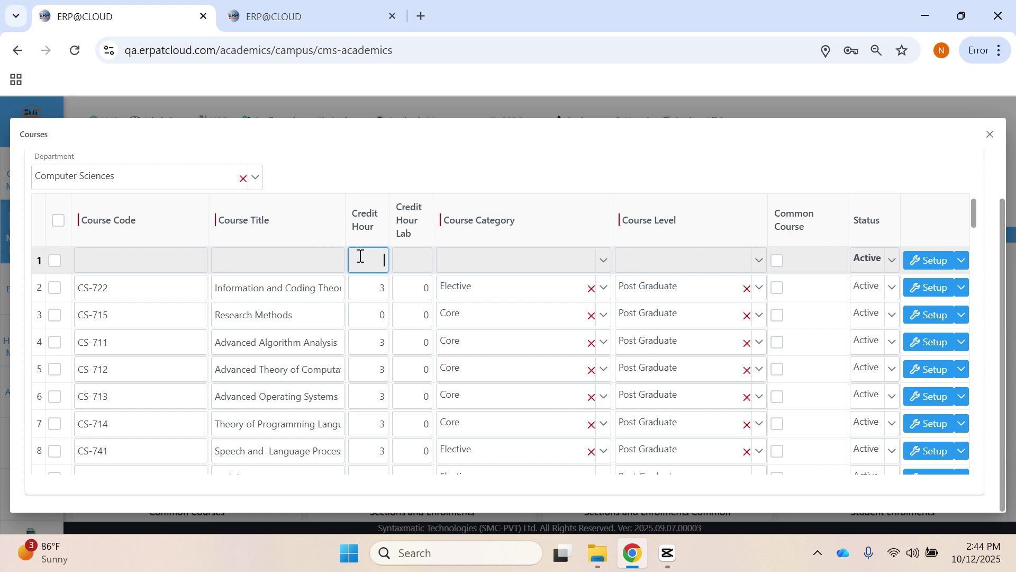
click(420, 261)
Step: Review the available Course Category and Course Level options for the new course
click(504, 258)
click(505, 257)
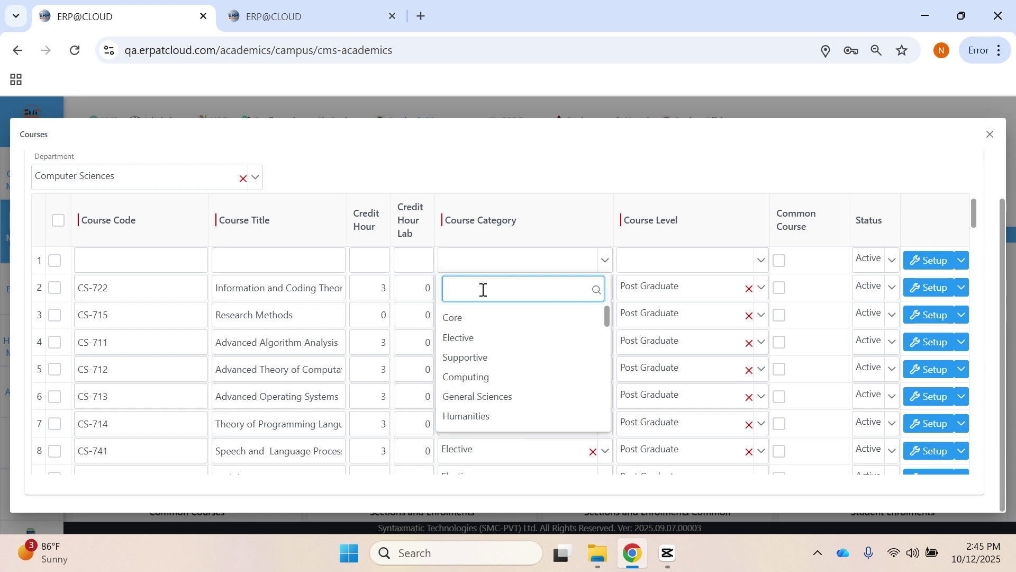
click(681, 266)
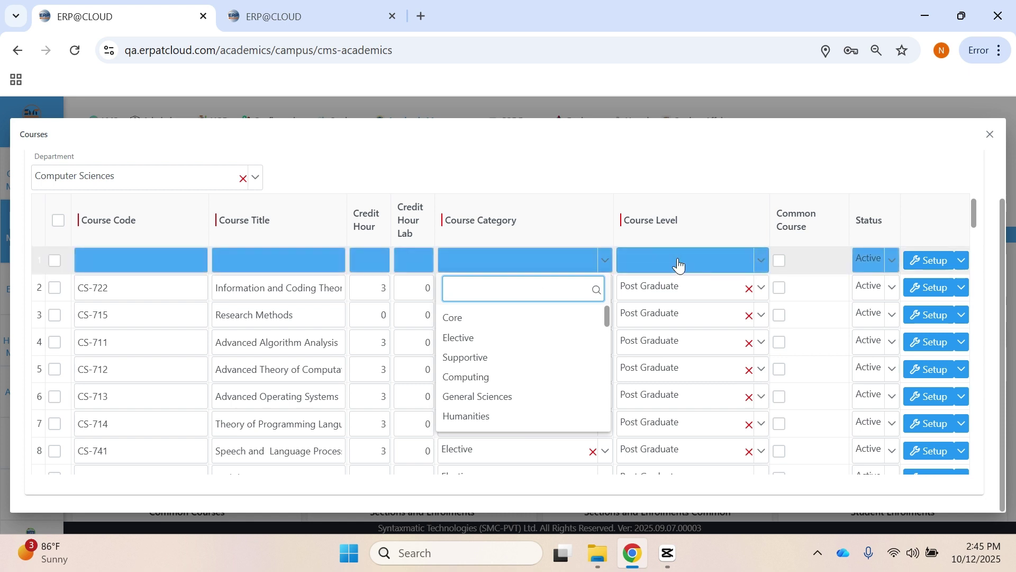
click(681, 266)
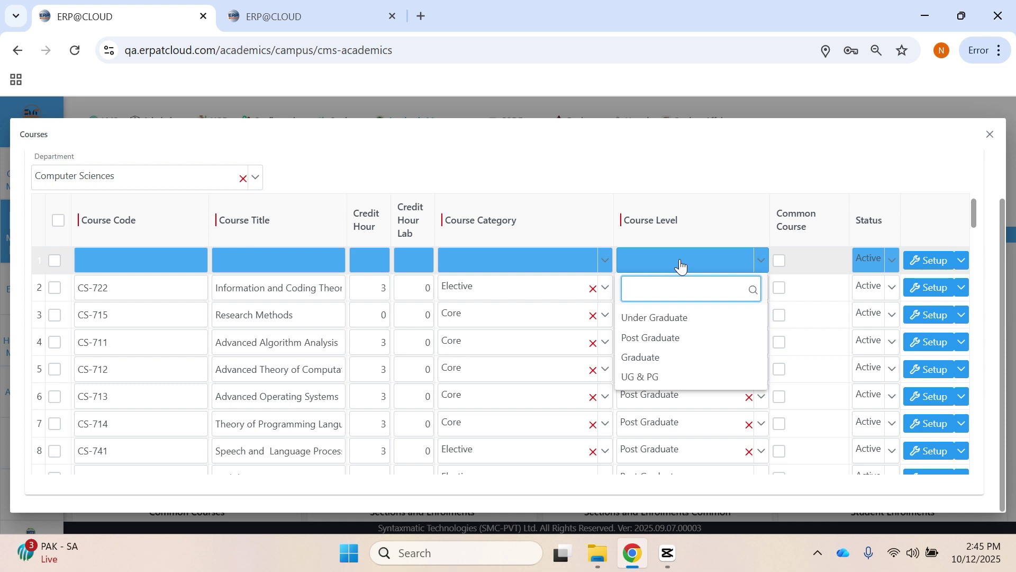
click(762, 210)
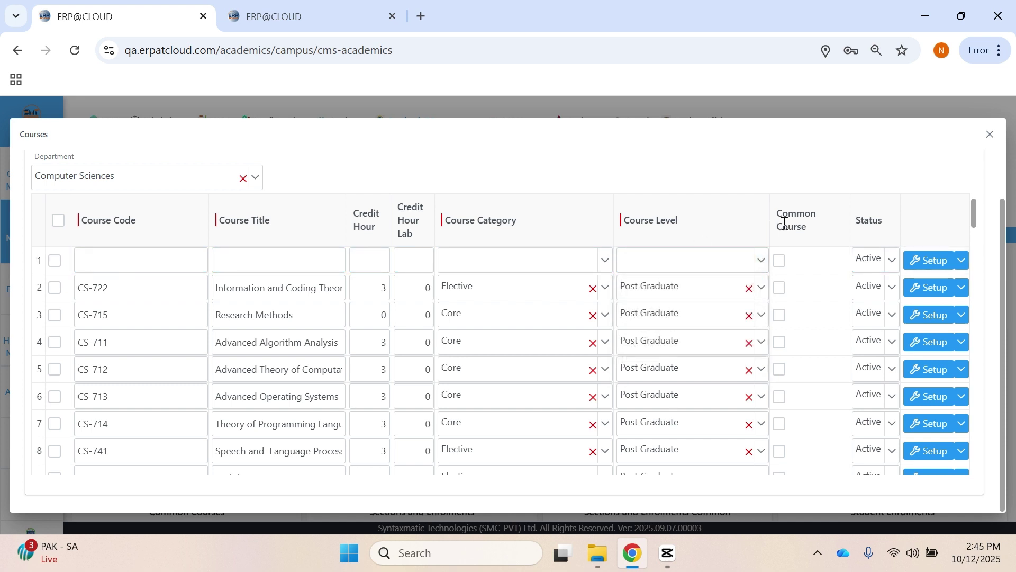
Step: Mark the new course as a common course
click(786, 257)
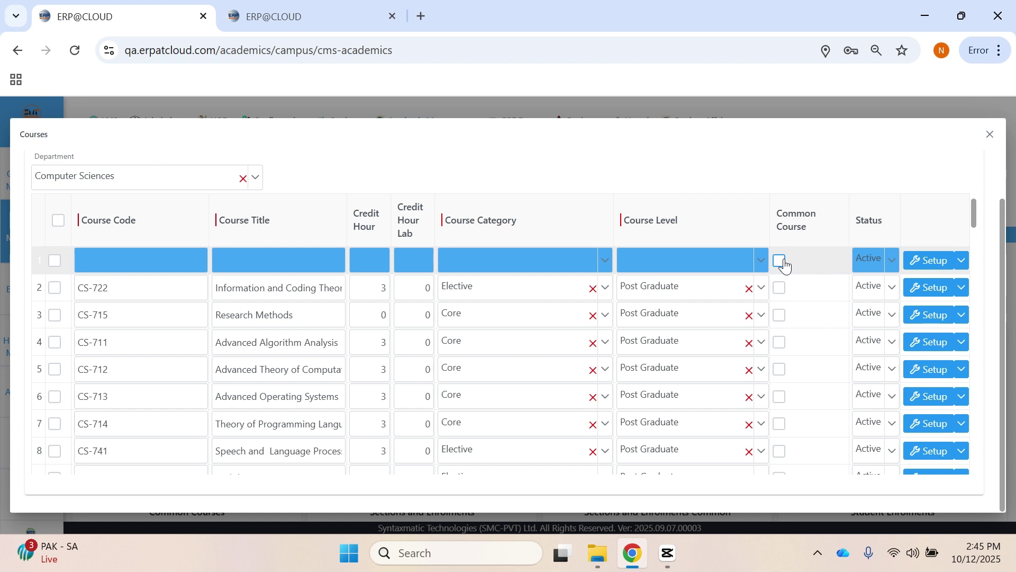
click(780, 262)
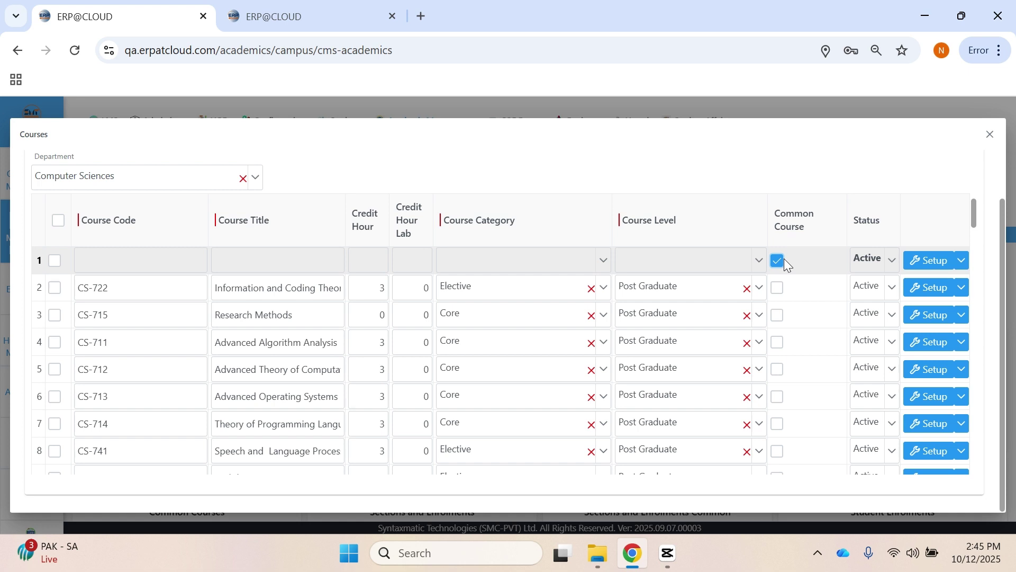
click(210, 323)
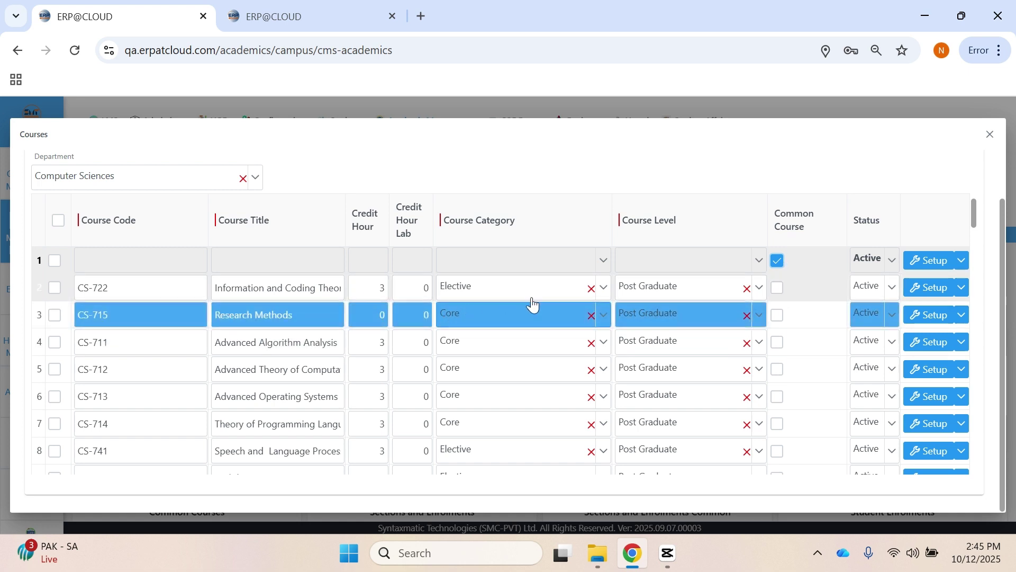
click(730, 291)
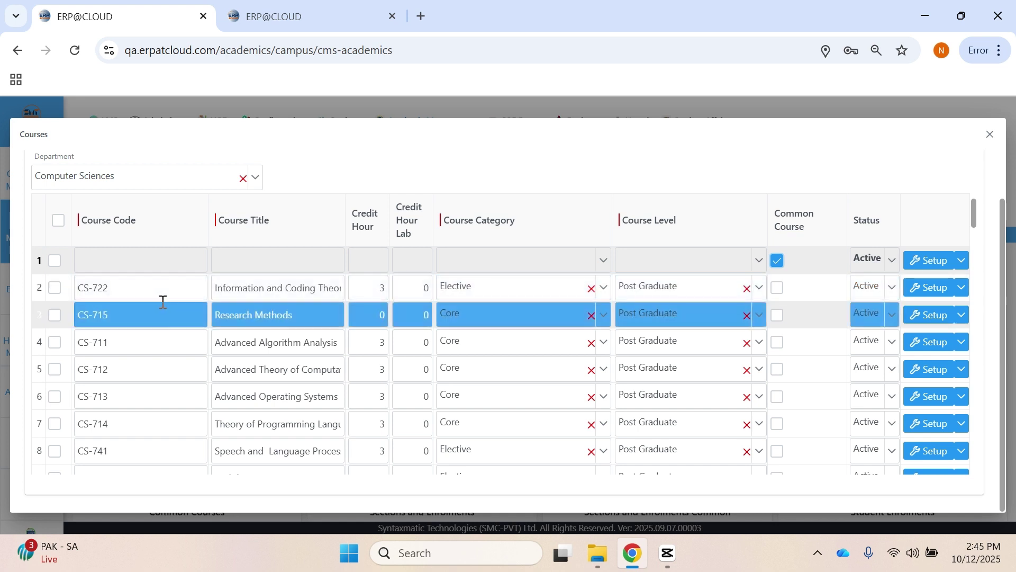
Step: Copy the course code CS-722 from the Information and Coding Theory row into the new course's code field
click(151, 259)
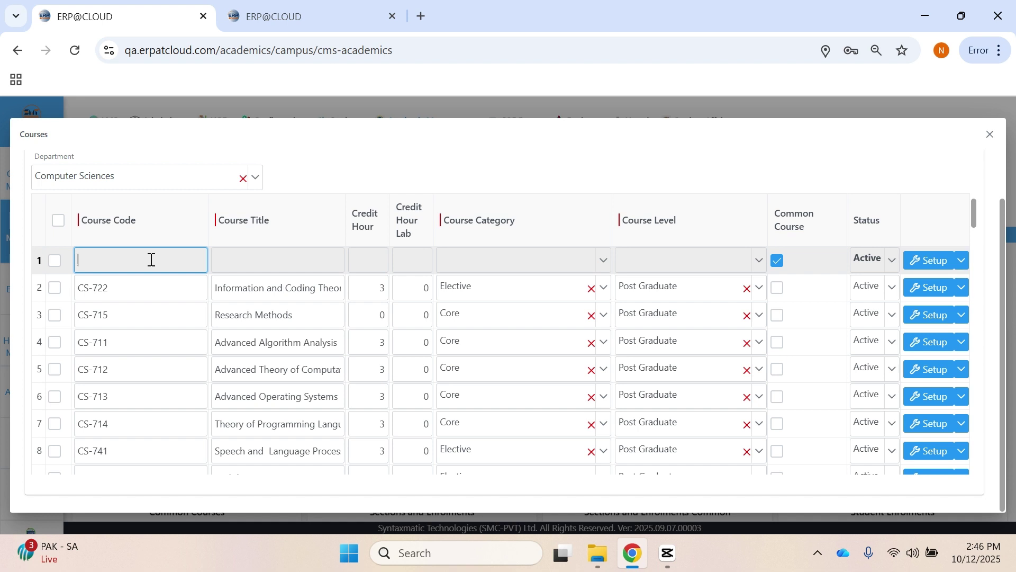
click(120, 290)
drag(121, 290, 63, 275)
key(ctrl+c)
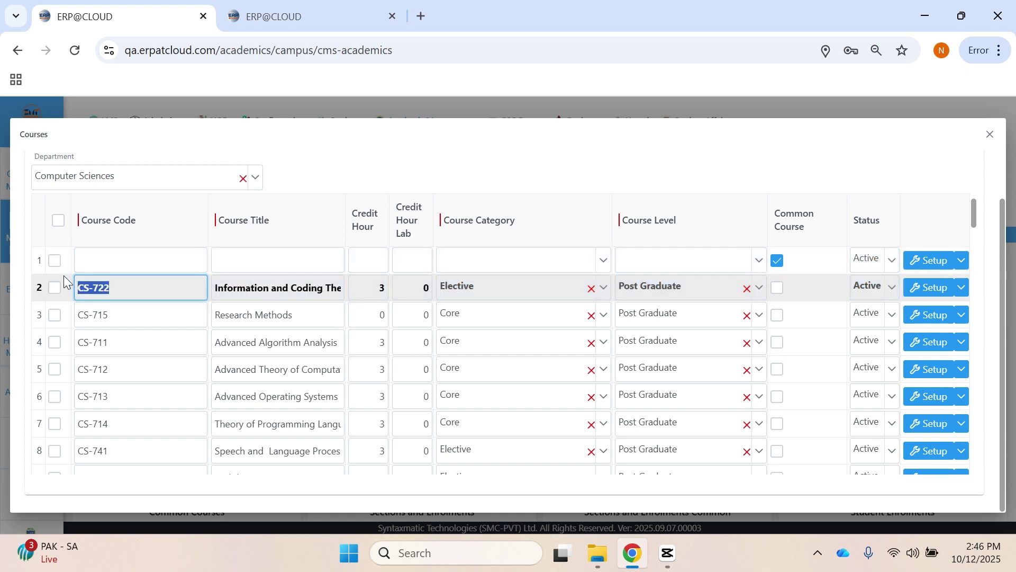
click(122, 261)
key(ctrl+v)
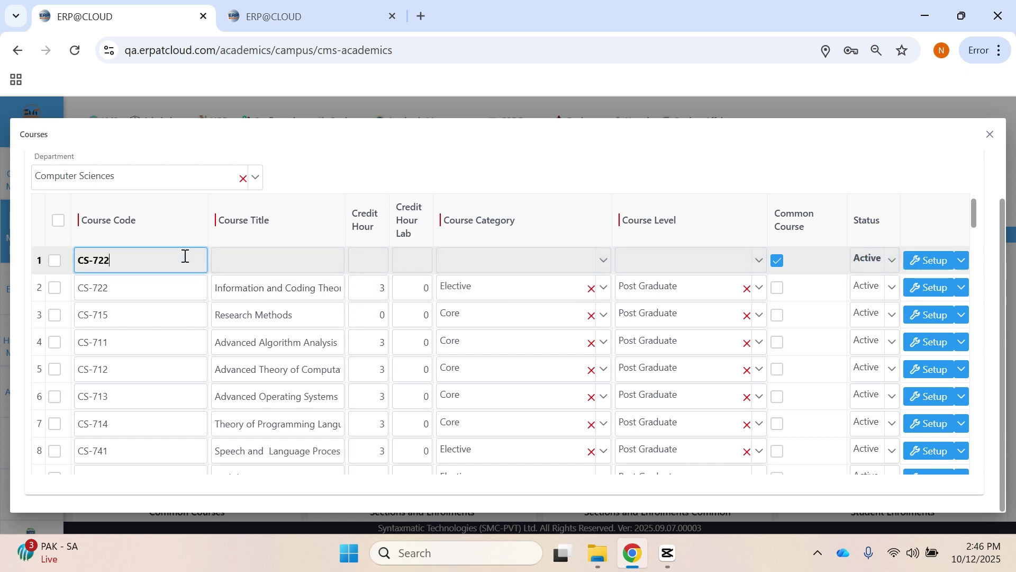
click(262, 258)
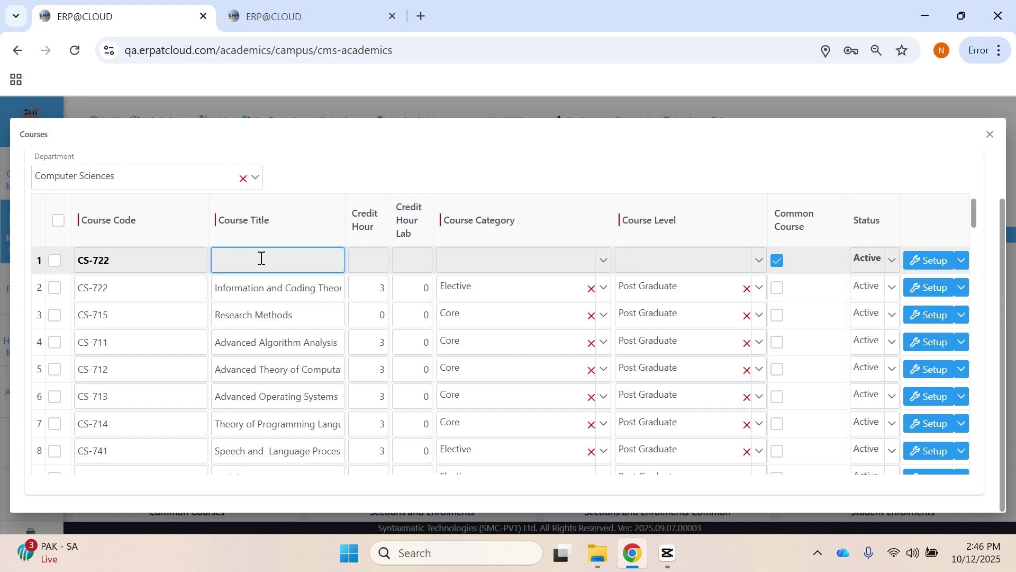
click(140, 262)
key(ctrl+a)
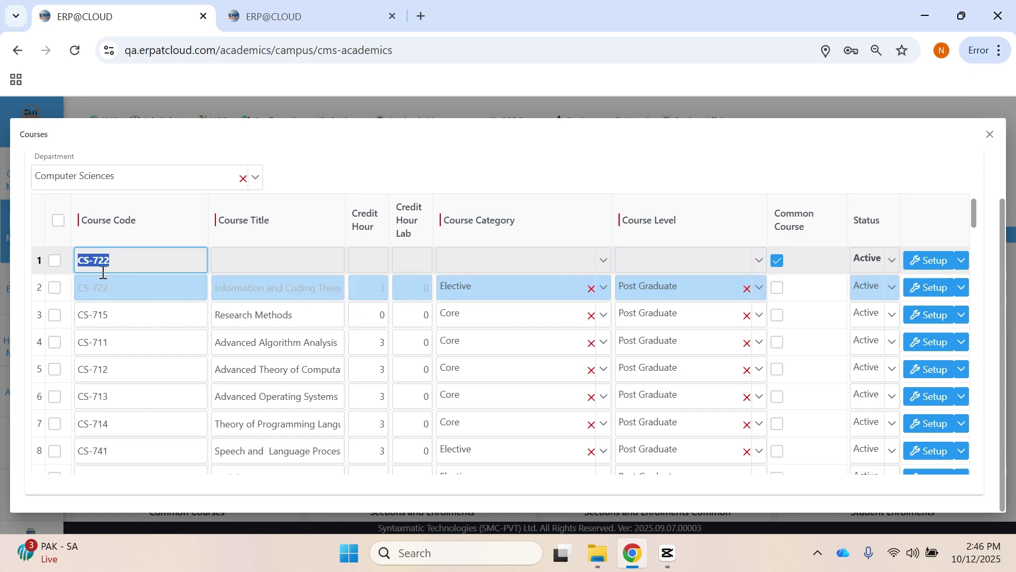
click(275, 260)
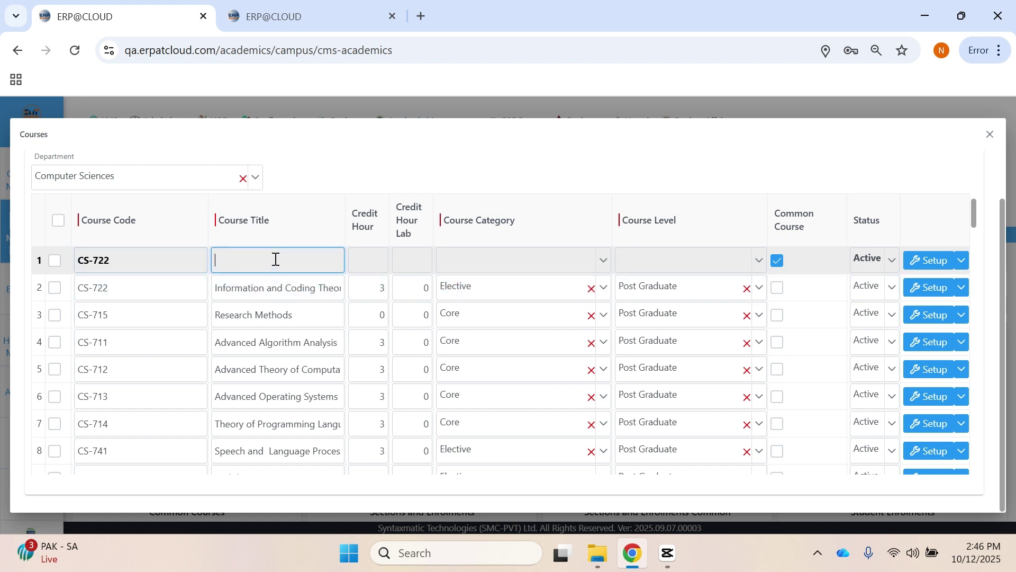
click(358, 255)
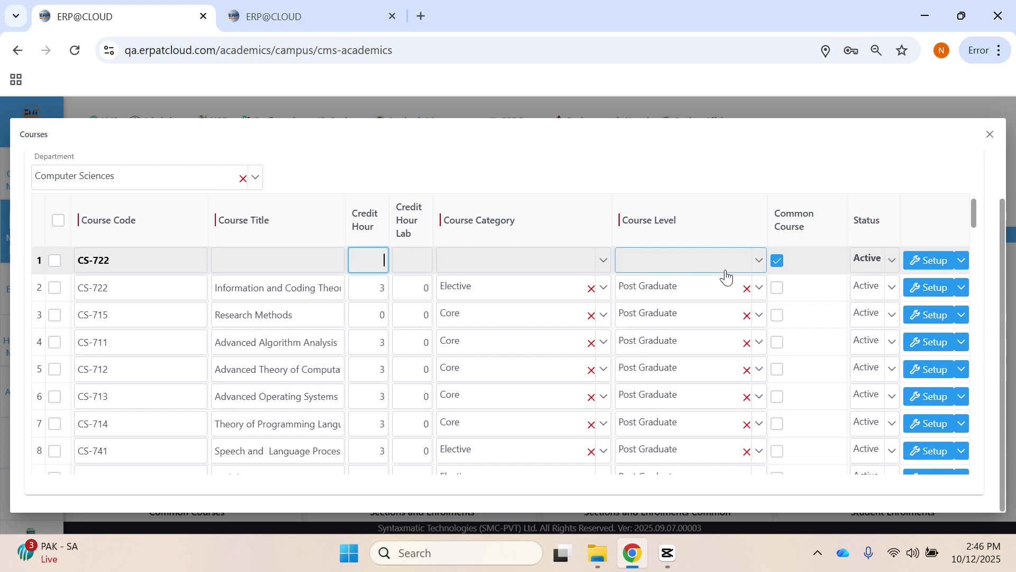
Step: Review the available Status options for the new course
click(894, 268)
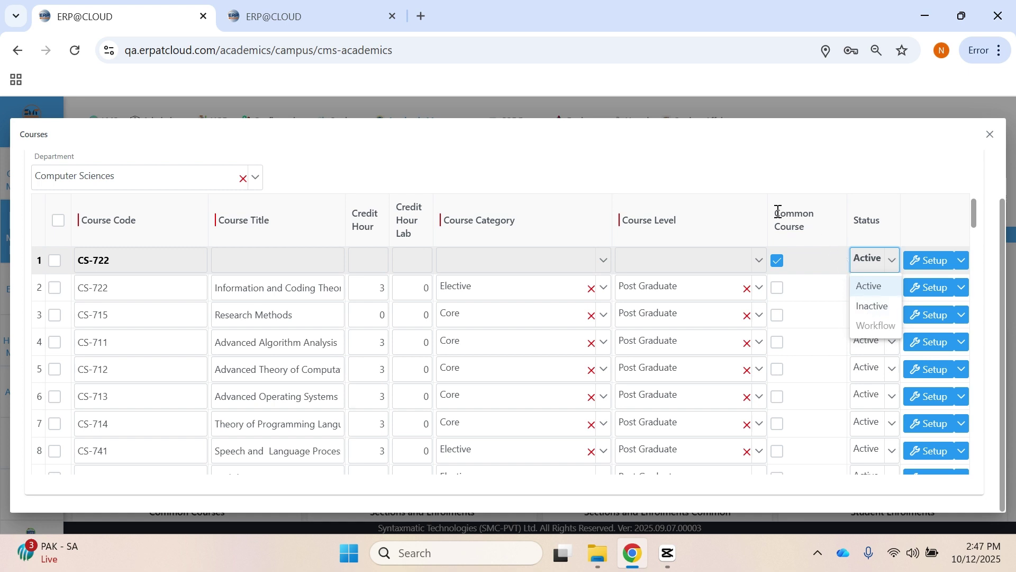
drag(778, 212, 811, 230)
click(811, 229)
click(834, 255)
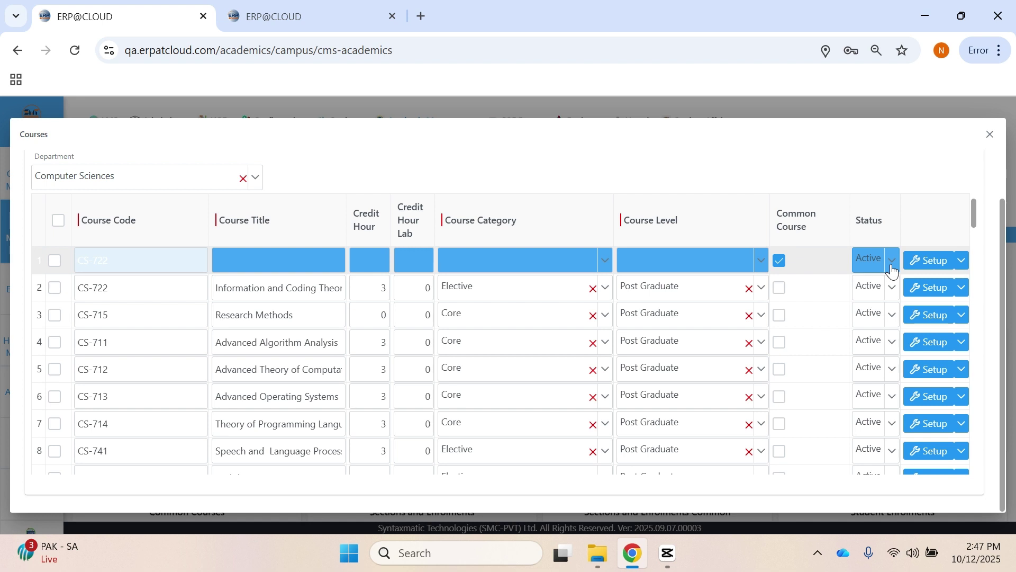
click(893, 271)
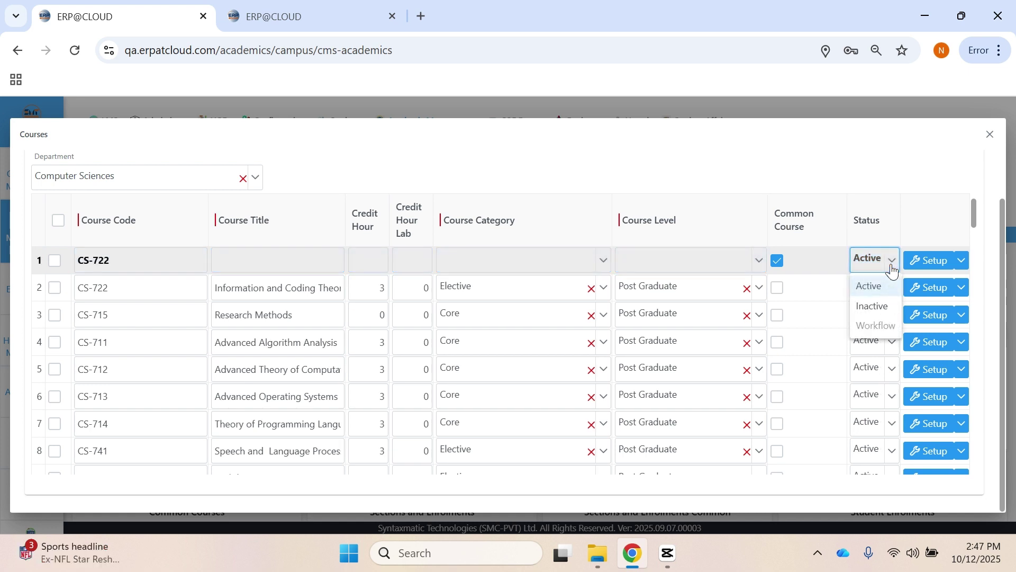
click(864, 205)
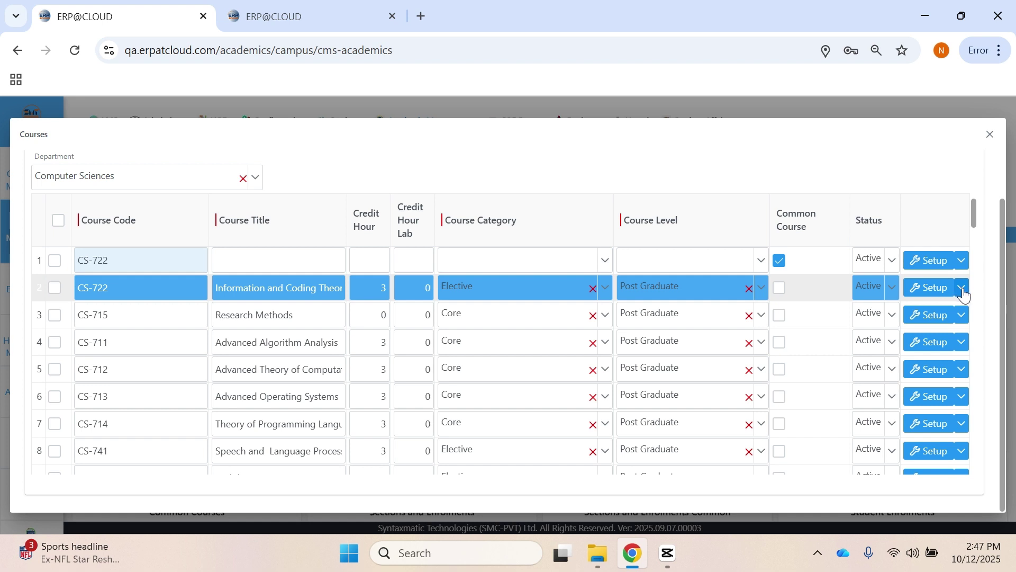
Step: Open the prerequisites setup of the Research Methods course and add Contemporary trends in Game design [CA-GD-671] to its selected prerequisites
click(963, 322)
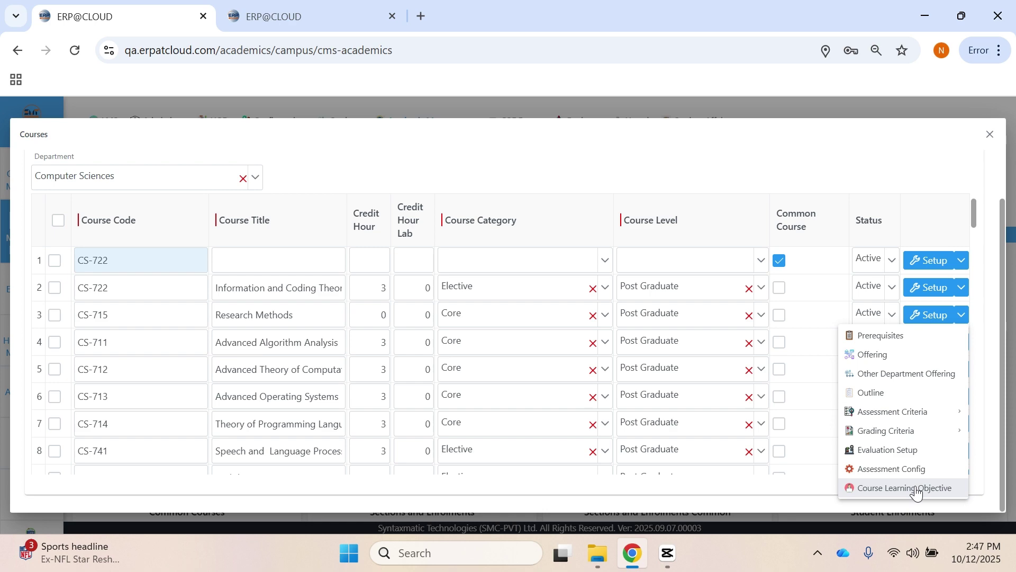
click(888, 337)
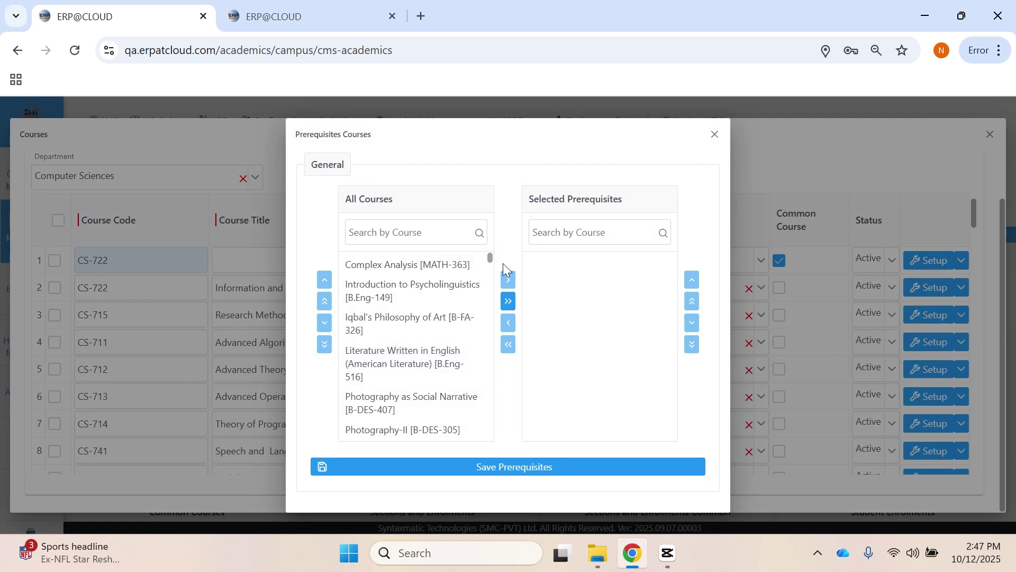
drag(491, 259, 475, 299)
scroll(424, 294, up, 3)
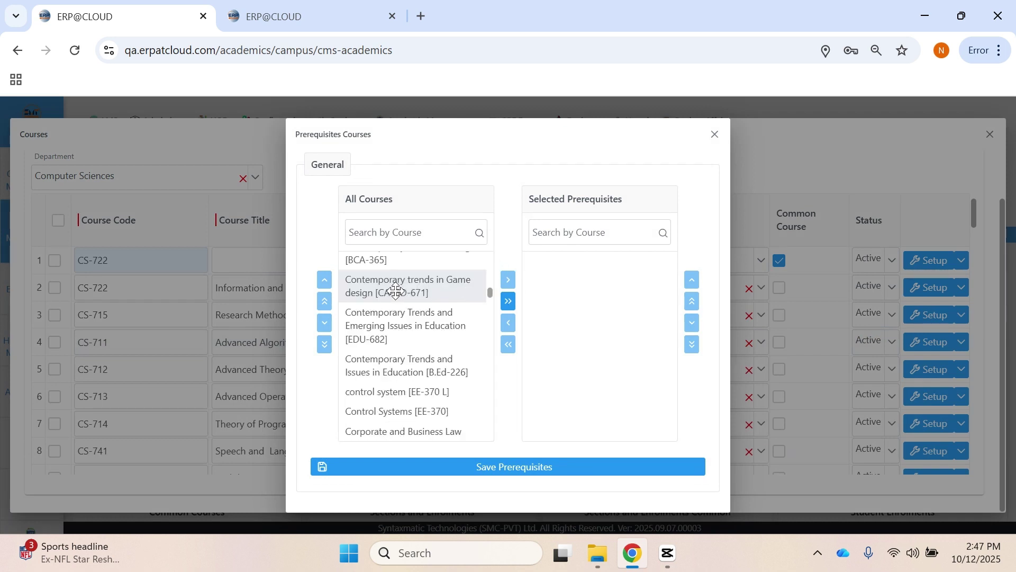
click(397, 290)
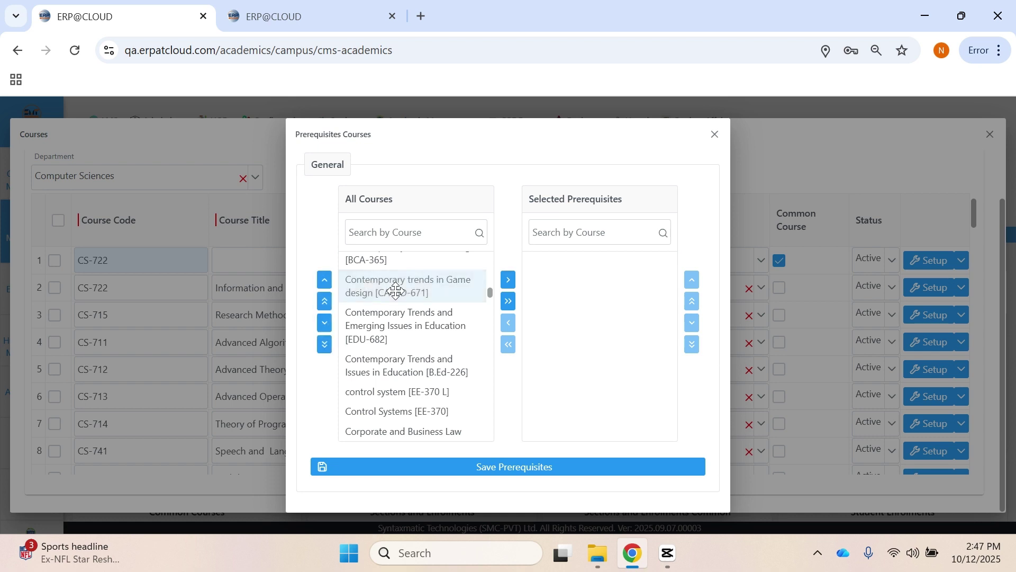
click(508, 280)
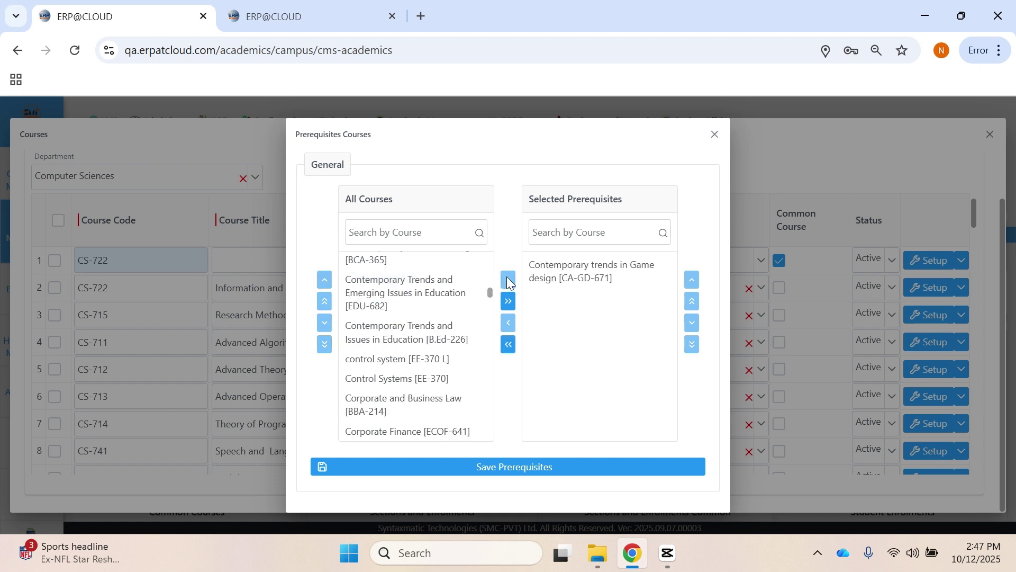
Step: Save the selected prerequisites of the Research Methods course, and open its Pre Mid course outline for editing
click(518, 467)
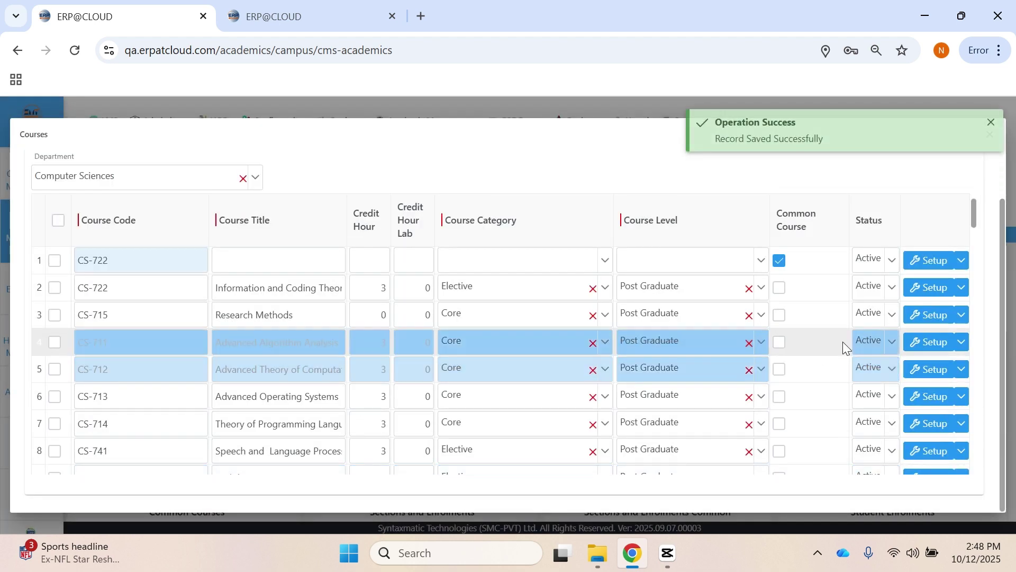
click(963, 316)
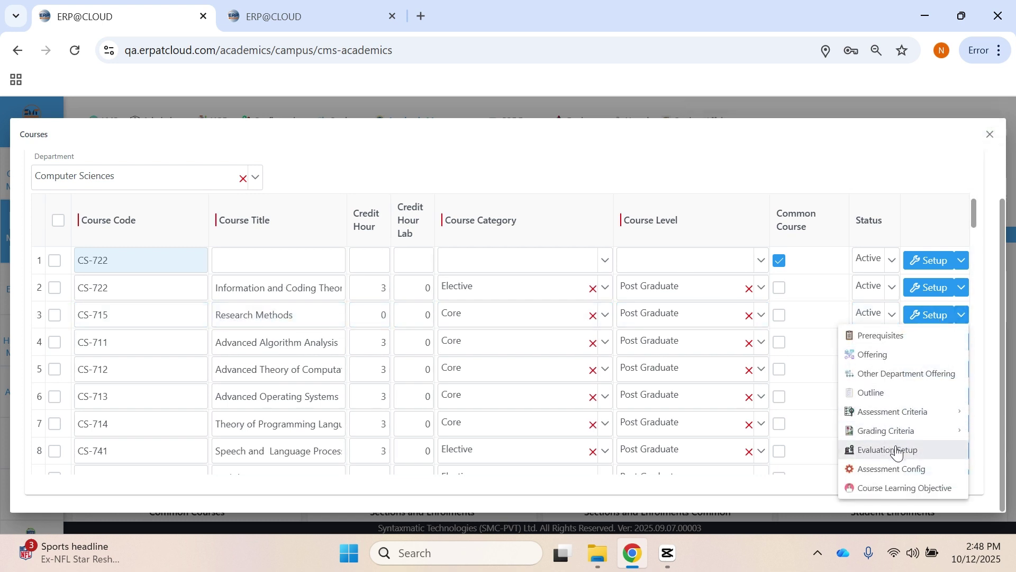
click(889, 395)
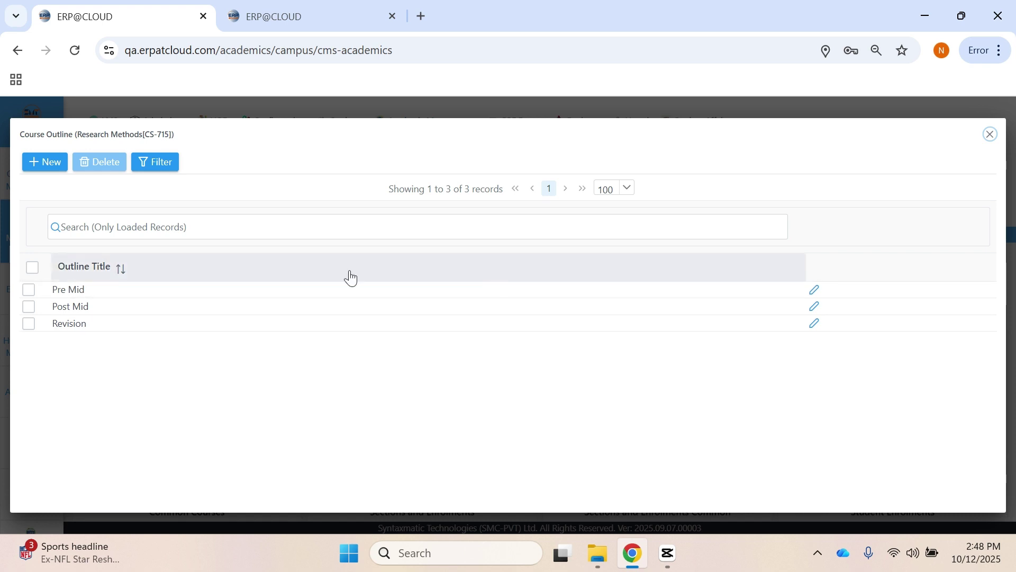
click(818, 292)
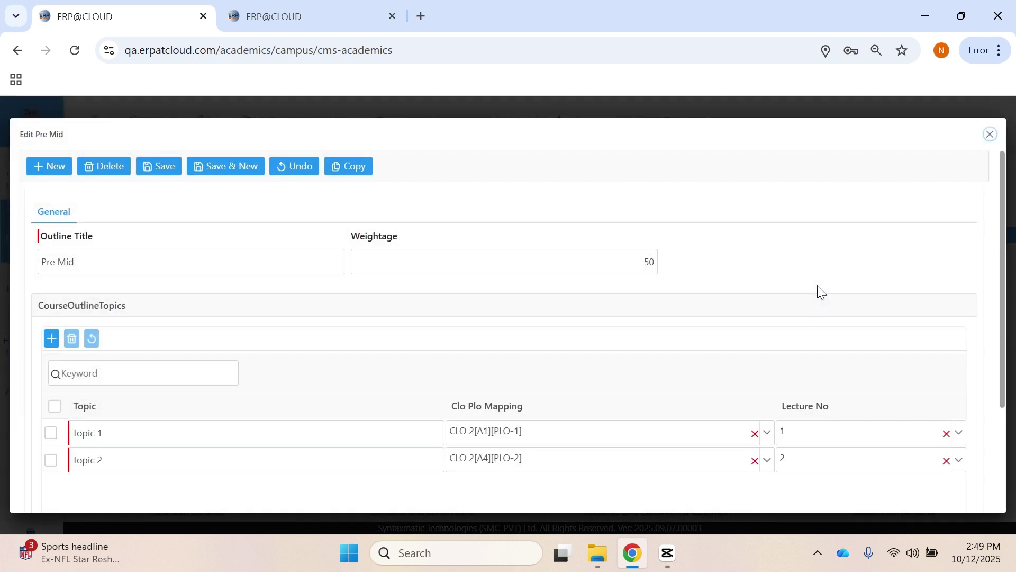
click(300, 266)
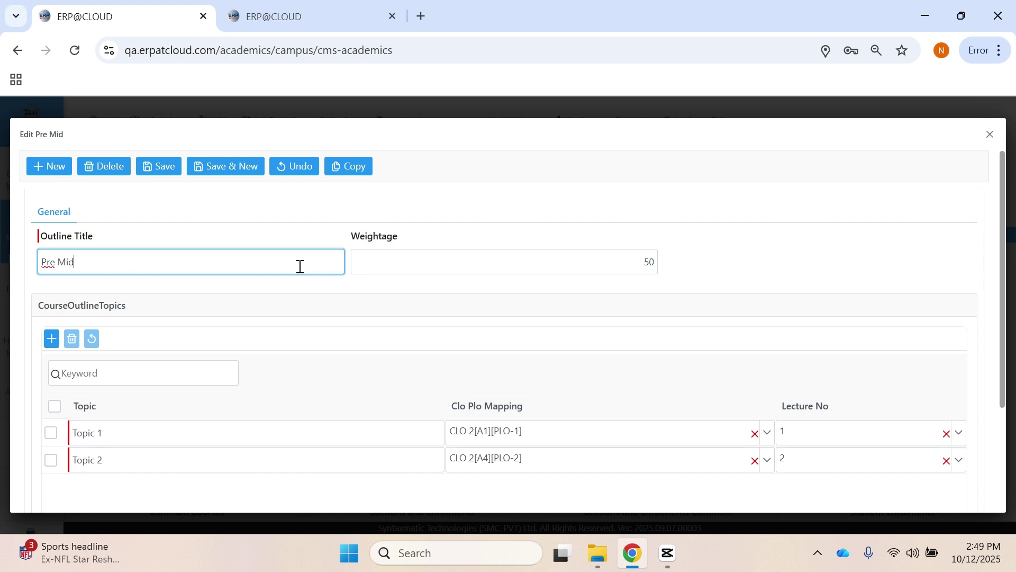
click(421, 270)
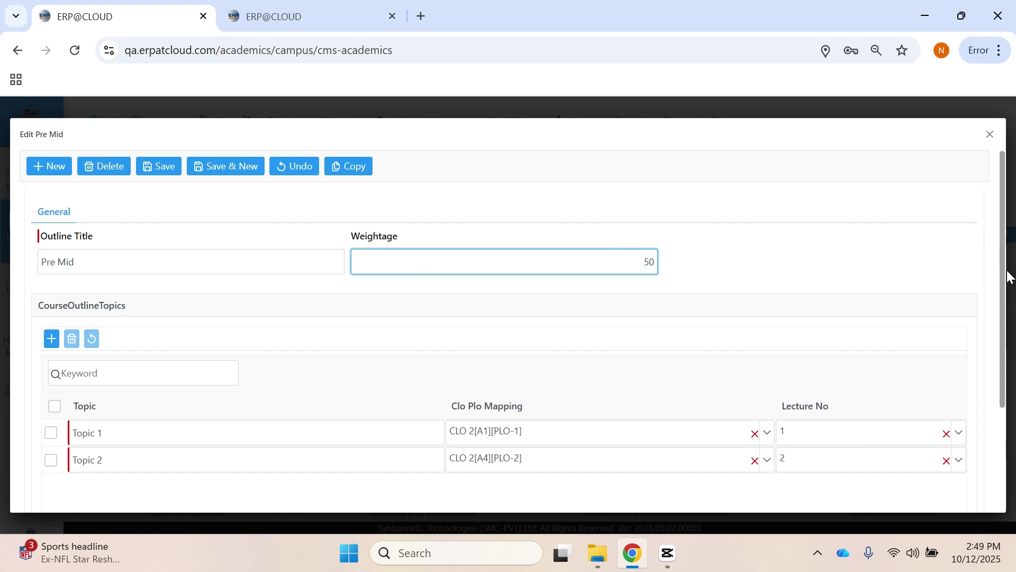
scroll(1009, 275, down, 1)
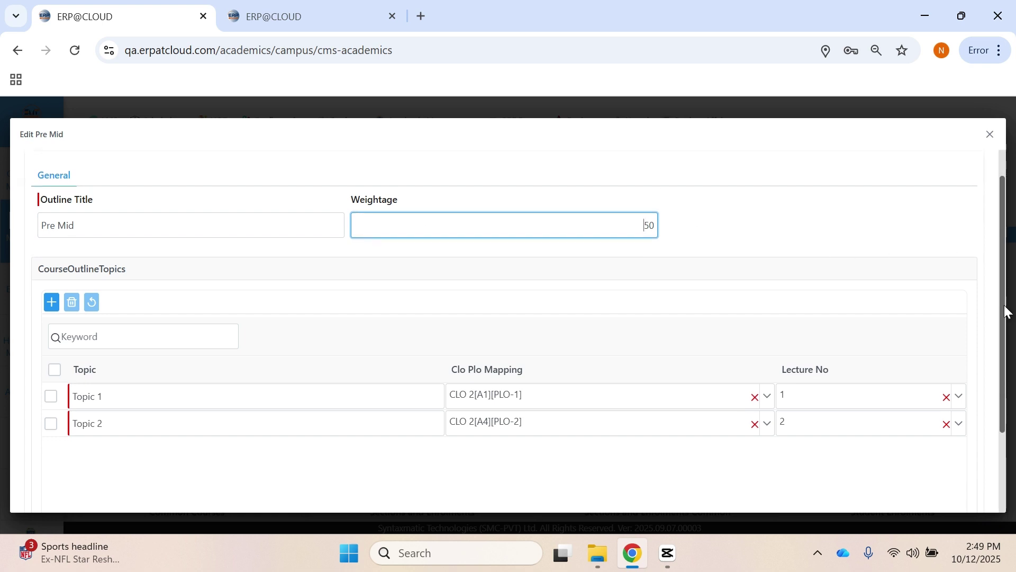
click(152, 397)
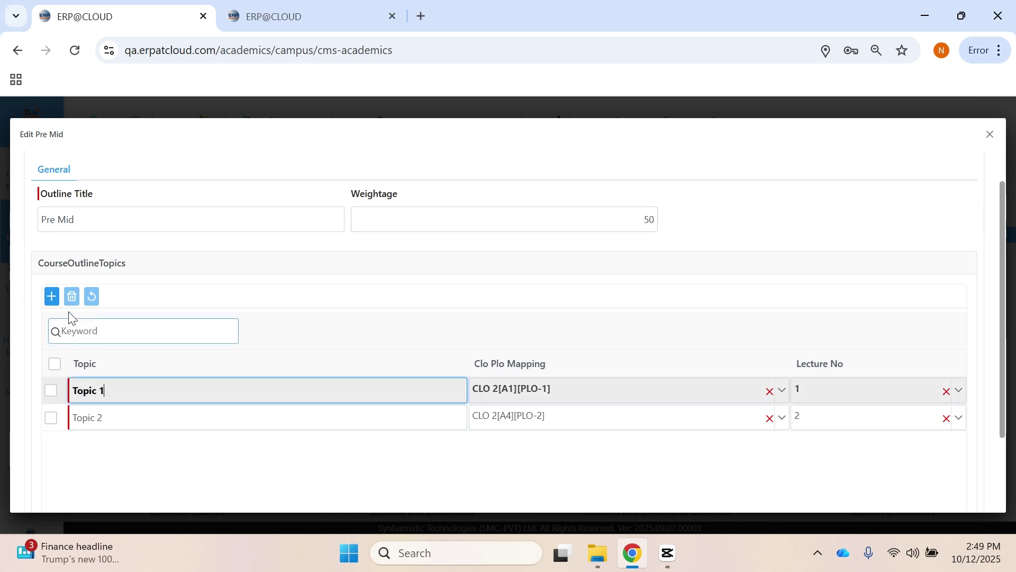
Step: Add Topic 3 to the Pre Mid outline topics with mapping CLO 2[A1][PLO-1] and lecture number 4, and save the outline
click(52, 297)
click(105, 446)
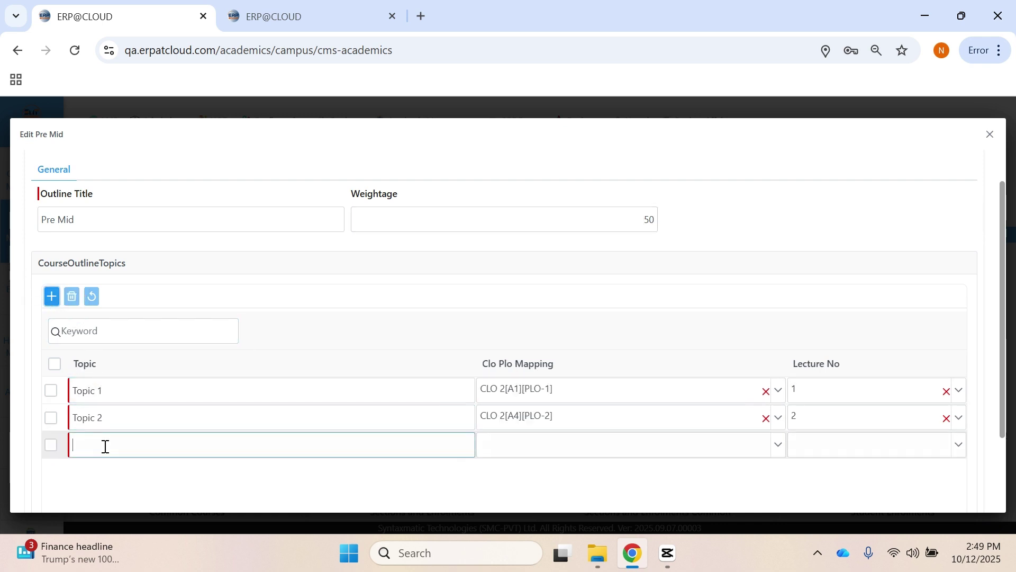
text(Topic 3)
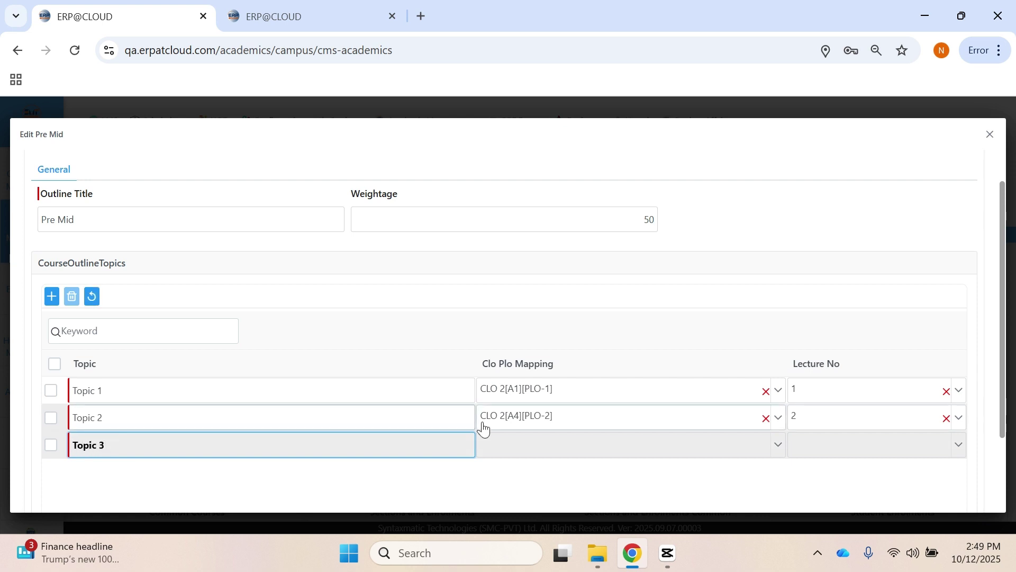
click(528, 454)
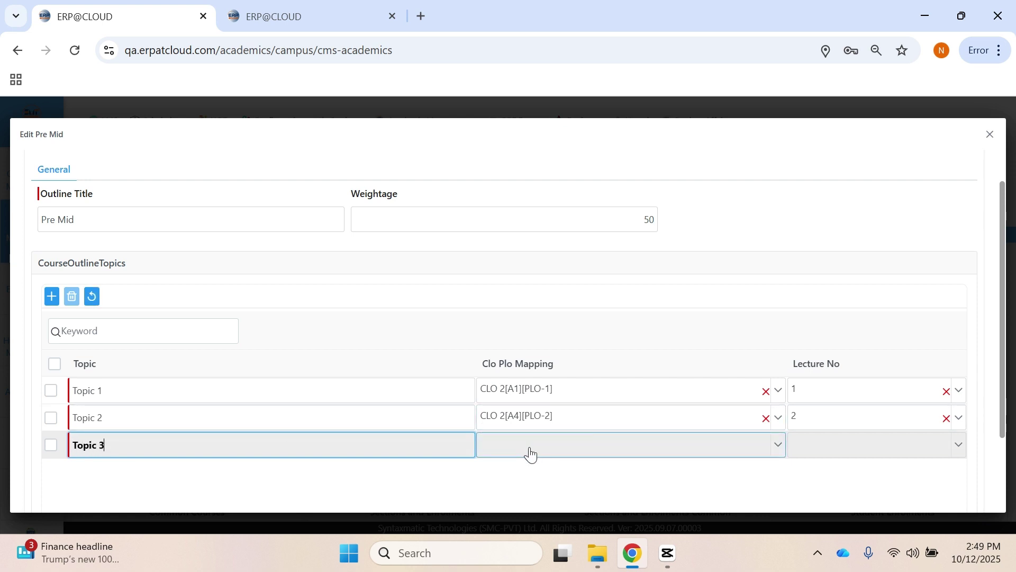
click(531, 454)
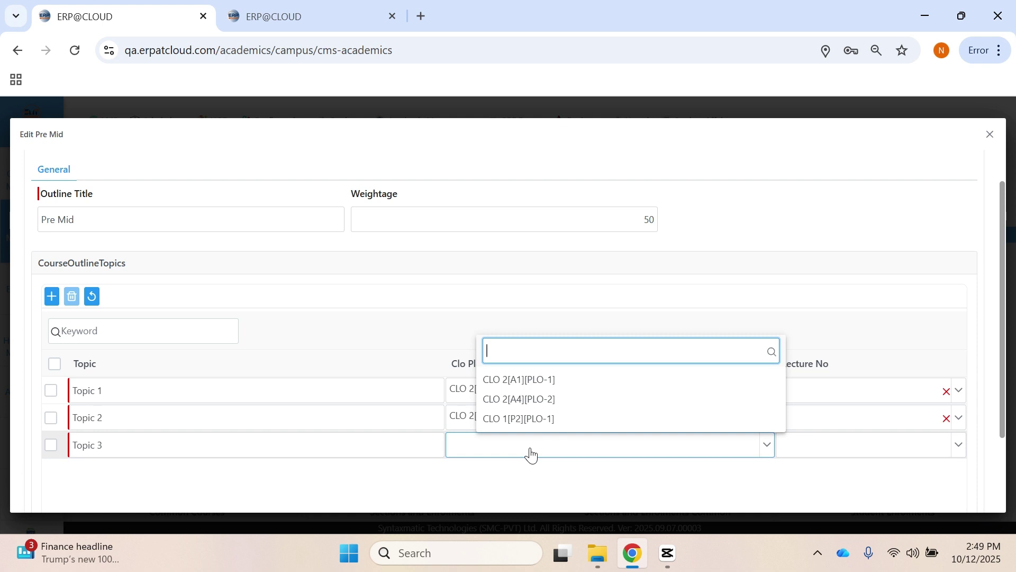
click(503, 381)
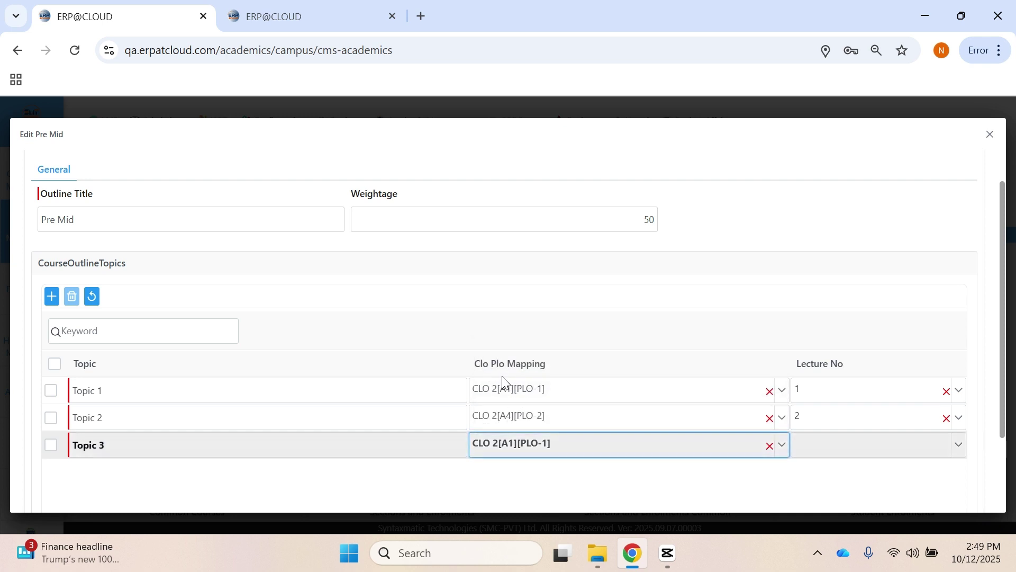
click(880, 446)
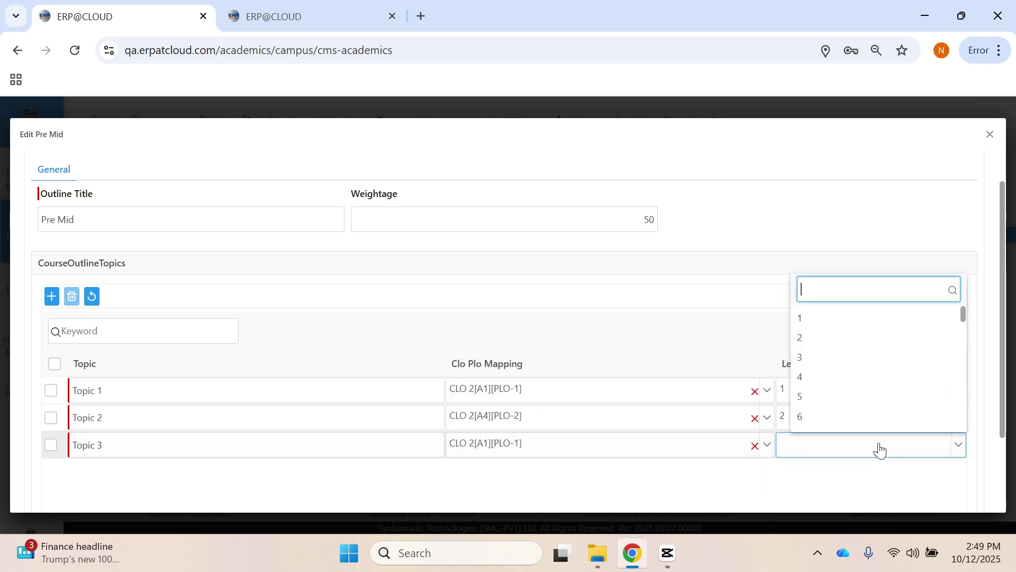
click(806, 378)
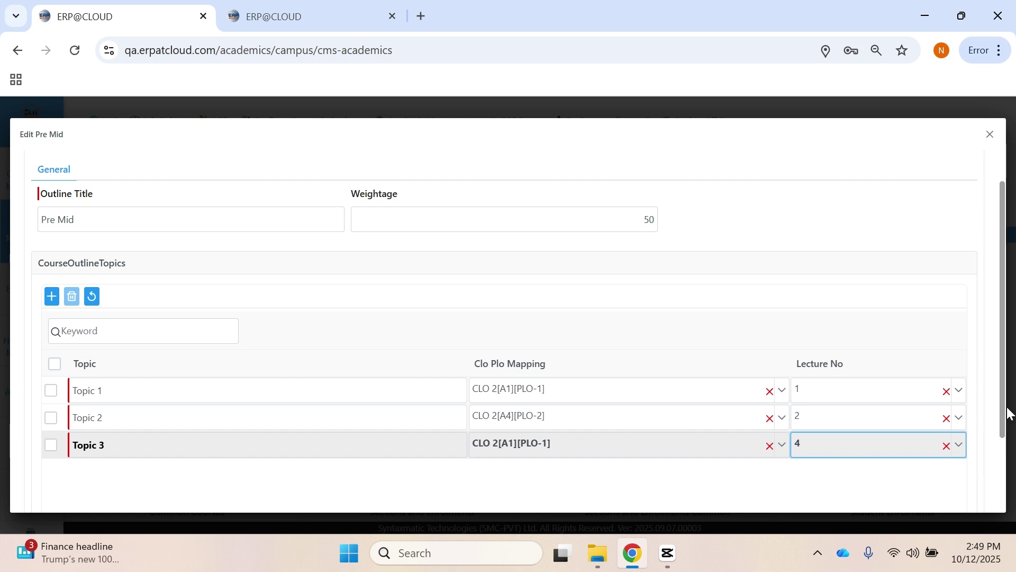
scroll(1004, 415, down, 1)
scroll(979, 314, up, 3)
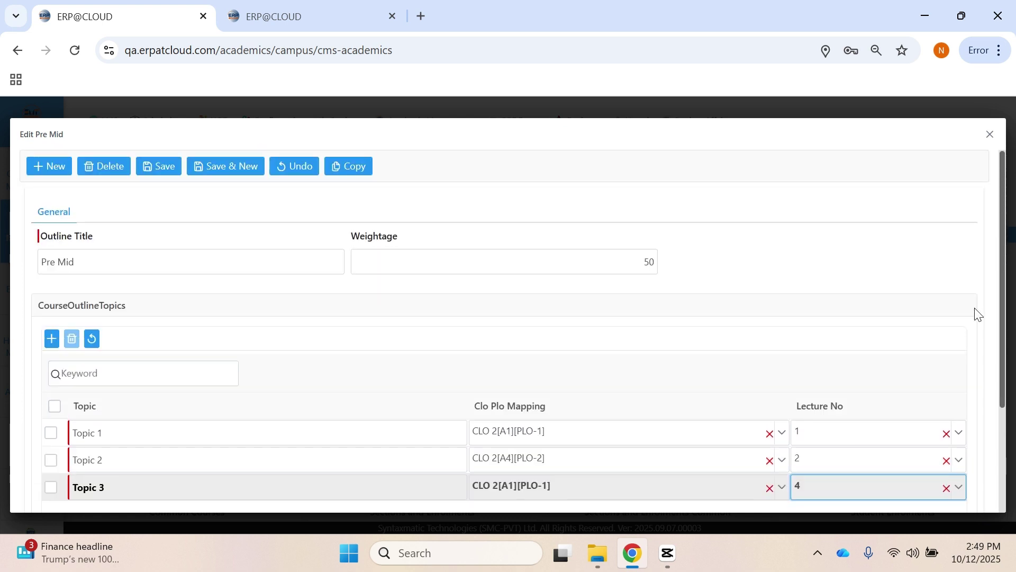
click(168, 169)
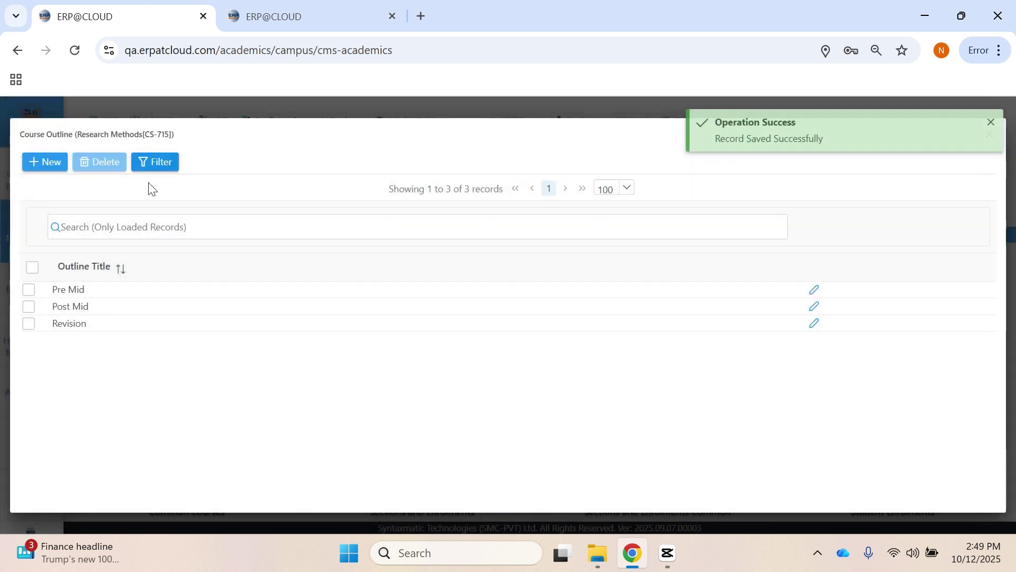
Step: Reopen the Pre Mid outline to check its saved topics, and return to the department's course list
click(815, 292)
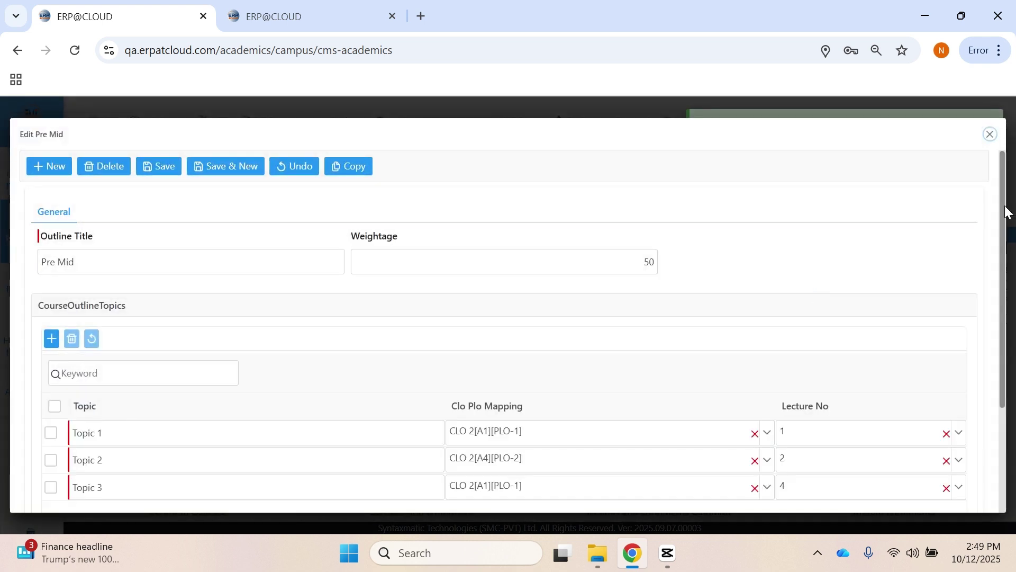
drag(1007, 213, 1008, 299)
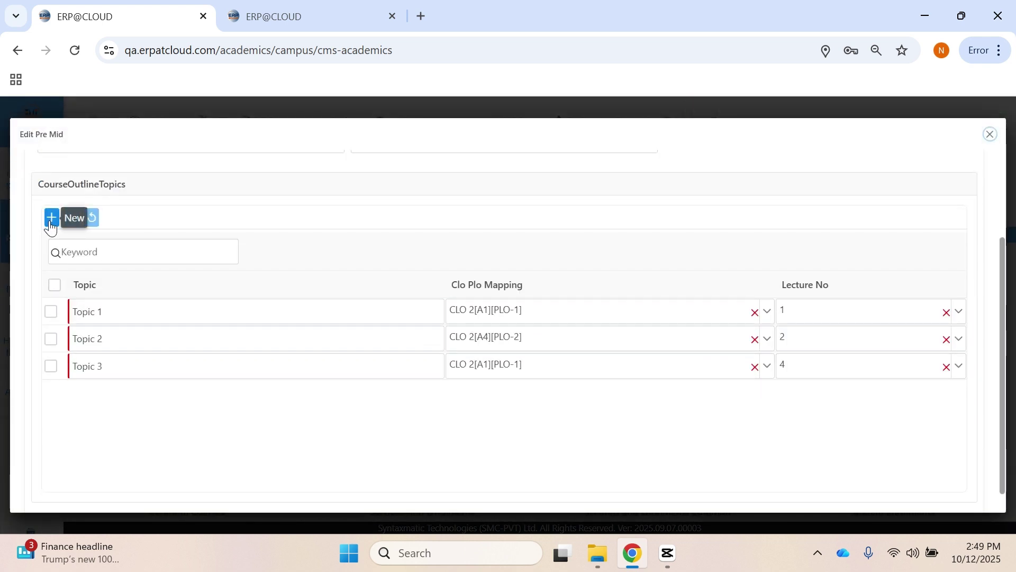
click(112, 309)
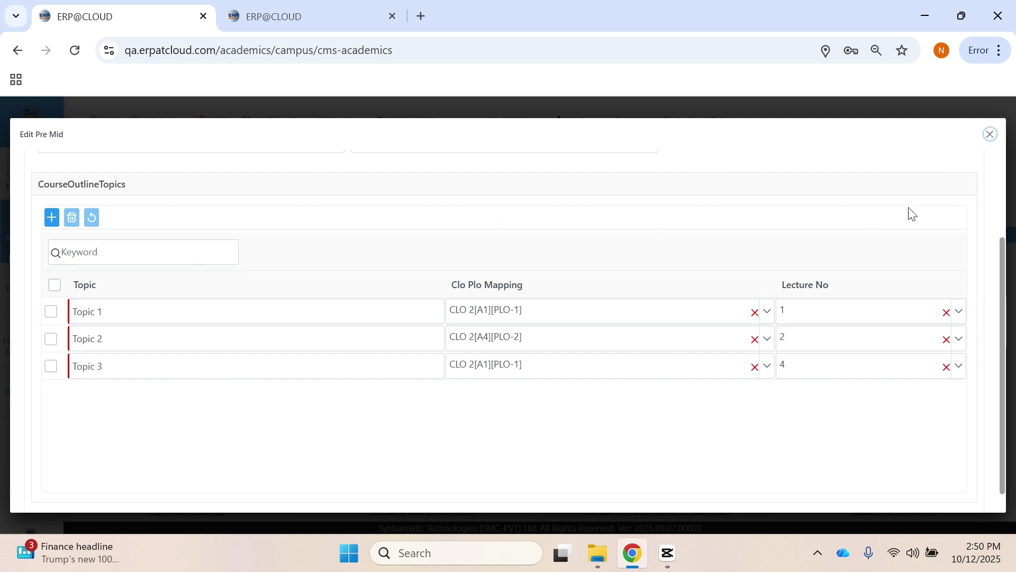
drag(1008, 262, 993, 221)
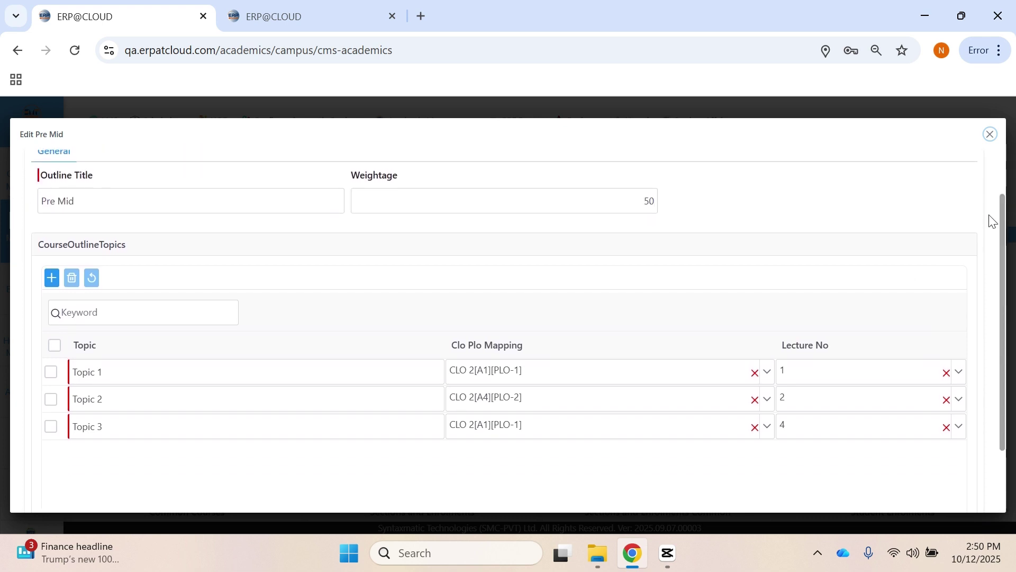
click(991, 135)
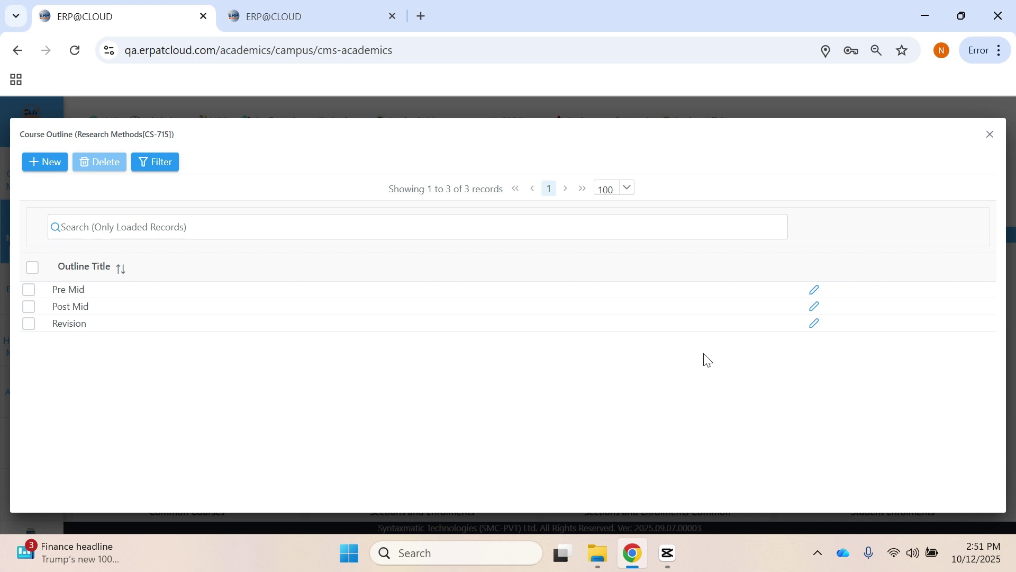
click(990, 135)
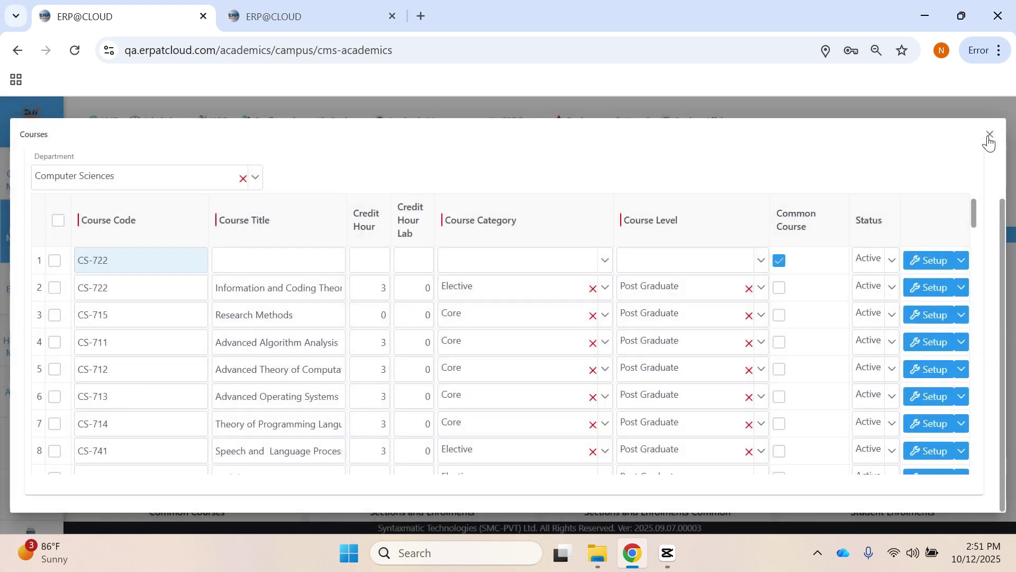
Step: Open the Course Learning Objective setup of the Research Methods course and add a new objective named CLO 3
click(963, 317)
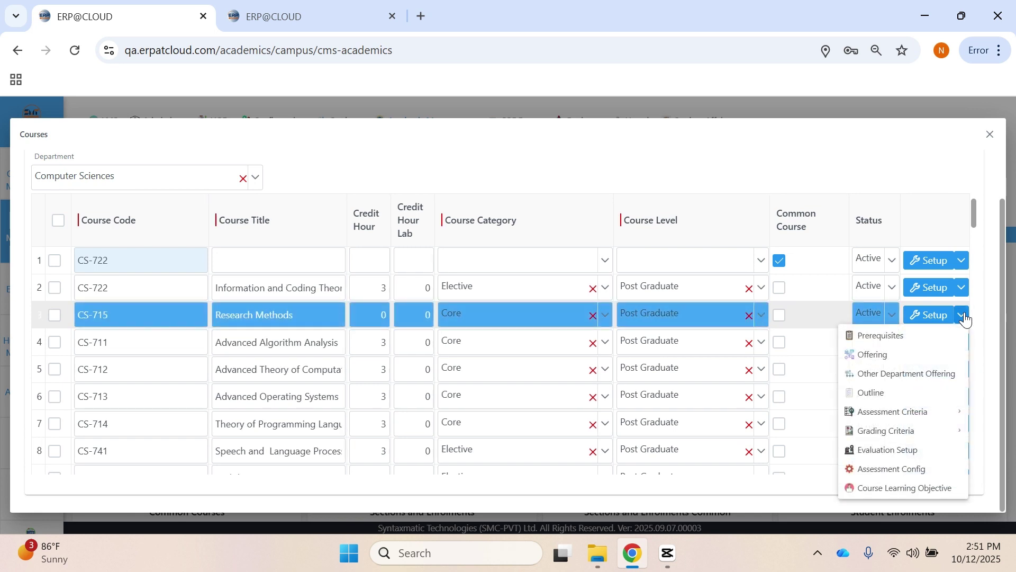
click(882, 496)
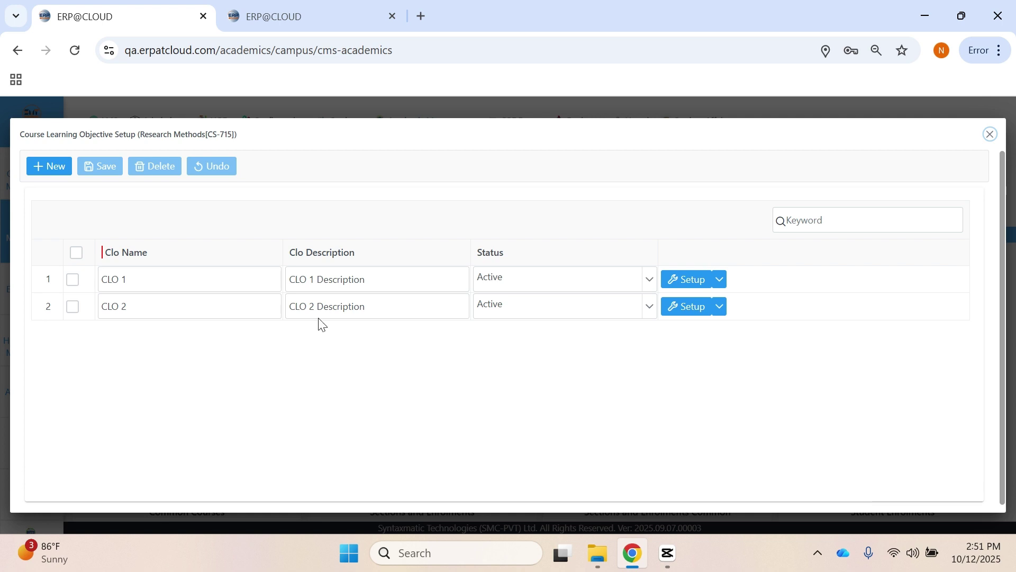
click(53, 173)
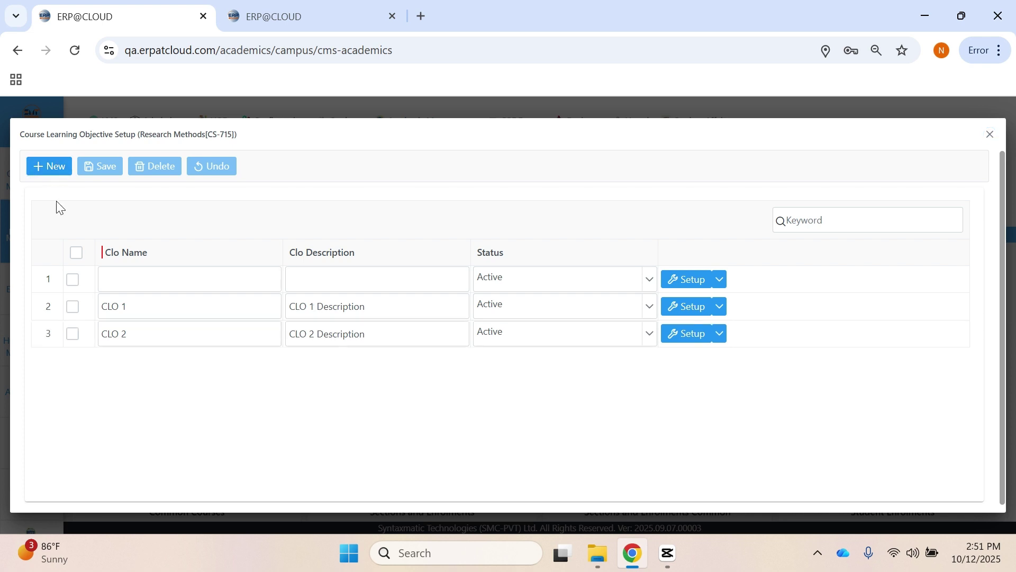
click(144, 282)
click(144, 282)
text(CLO)
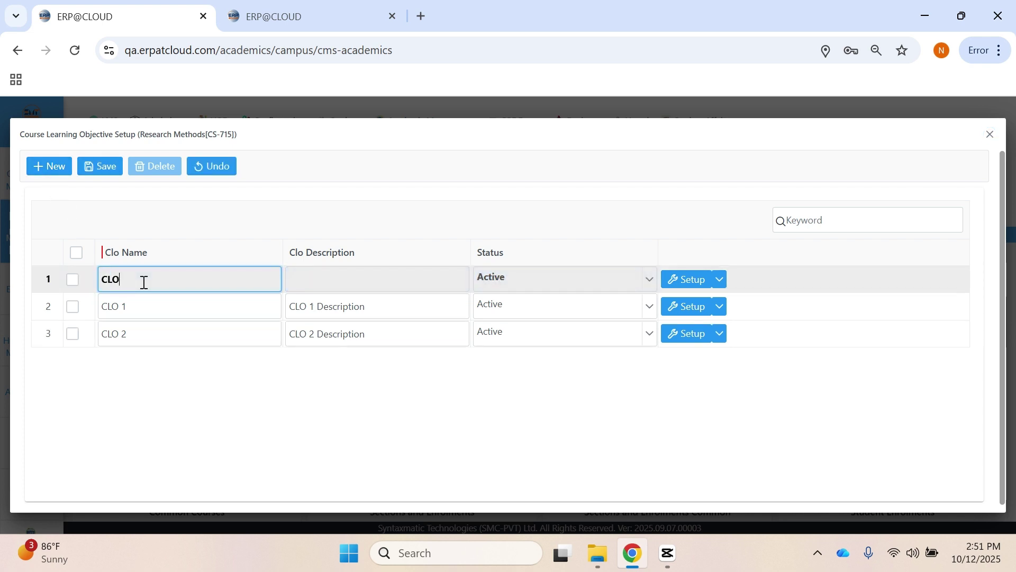
text( 3)
Step: Reuse CLO 1's description text to describe the new objective as "CLO 3 Description", and save the learning objectives
click(310, 305)
click(311, 303)
key(ctrl+c)
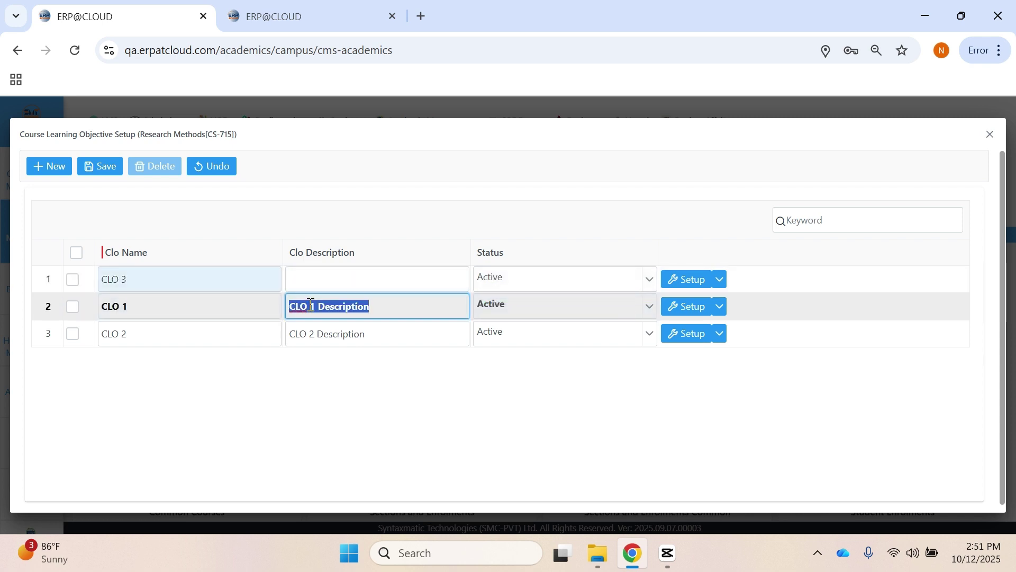
click(357, 279)
click(356, 279)
key(ctrl+v)
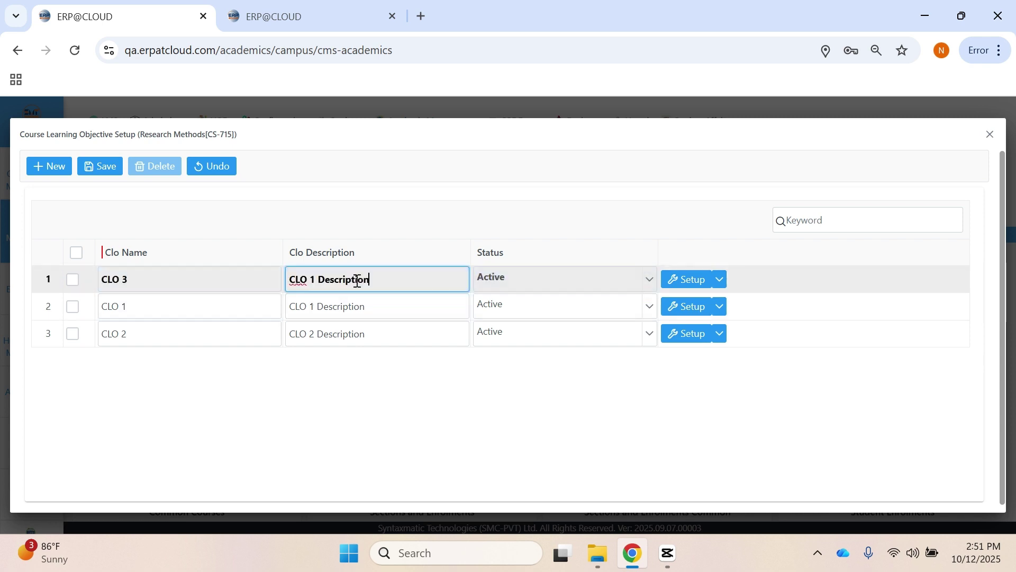
click(316, 275)
key(BackSpace)
text(3)
click(138, 284)
click(138, 283)
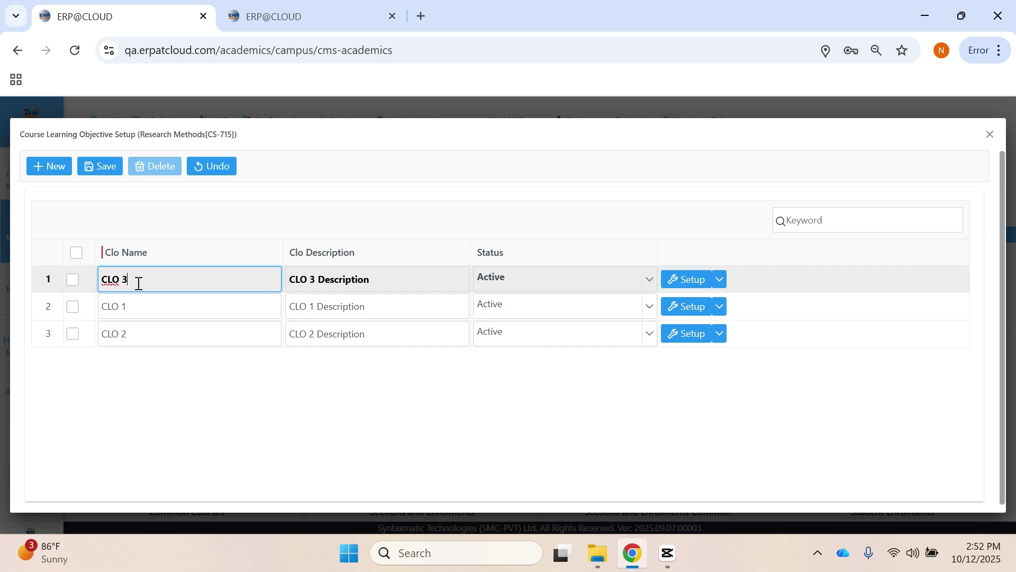
click(96, 167)
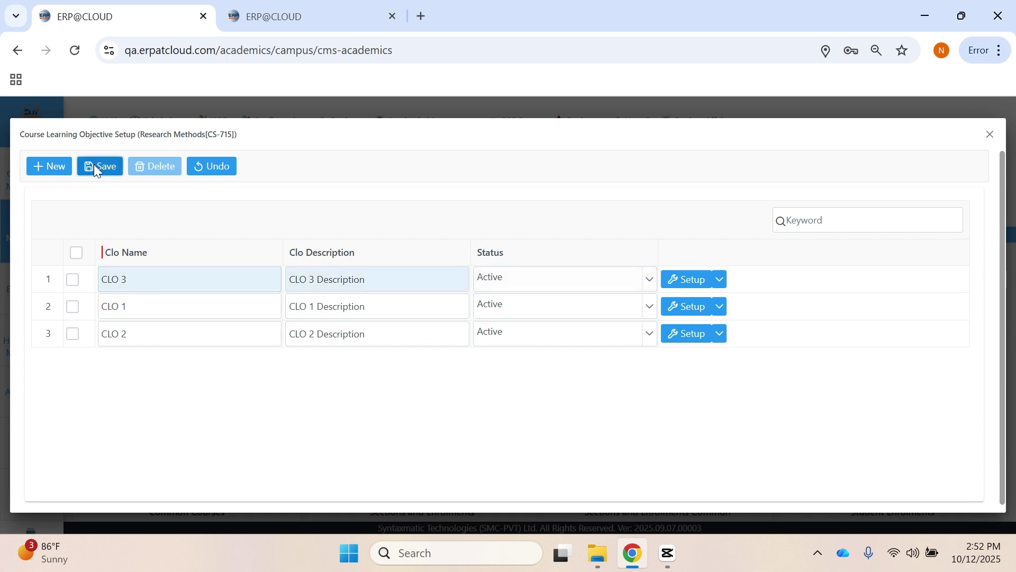
Step: Open the CLO PLO Mapping for CLO 1 and choose the Bachelors in Computer Science program
click(721, 280)
click(721, 281)
click(721, 280)
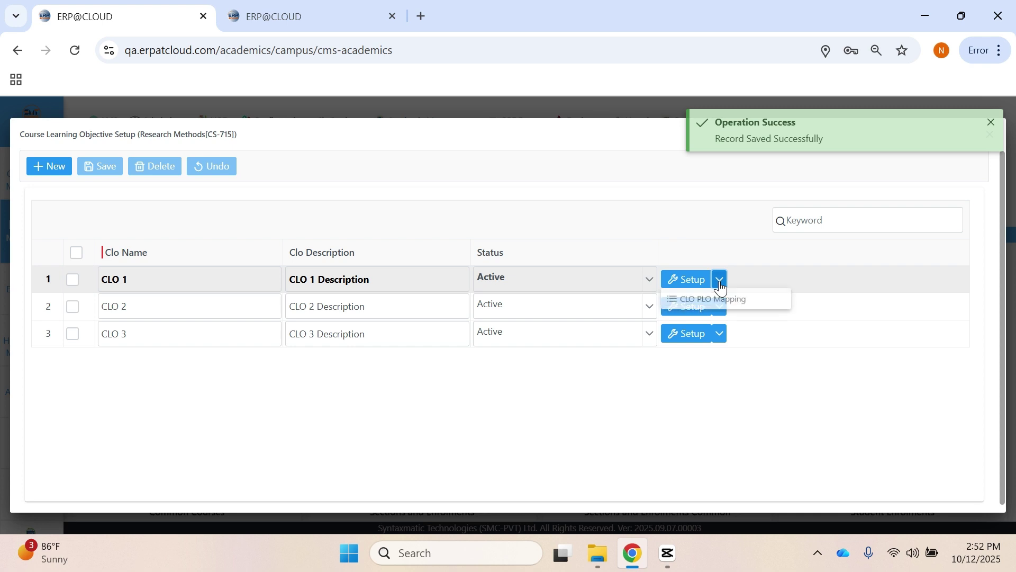
click(720, 279)
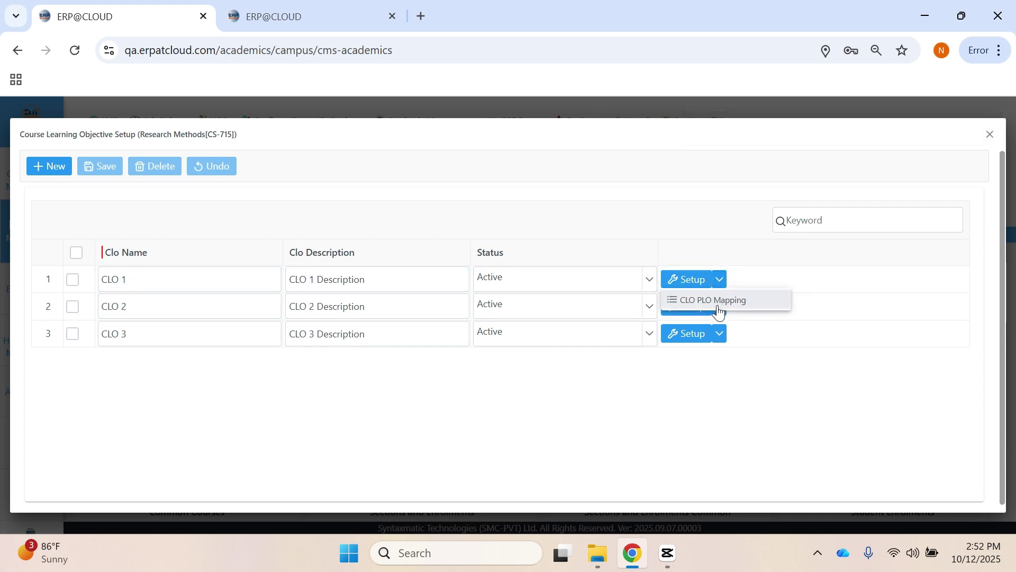
click(718, 306)
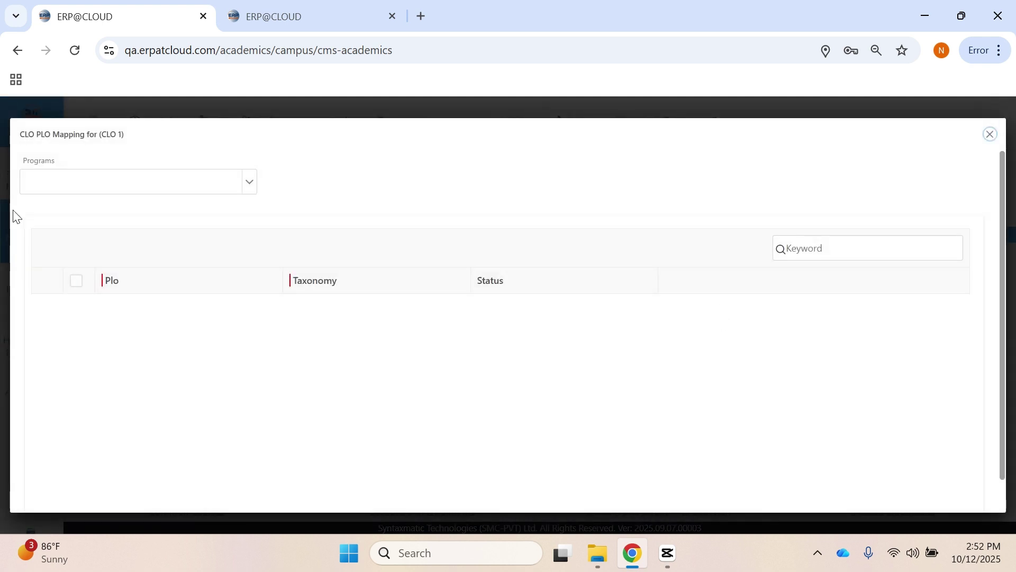
click(83, 189)
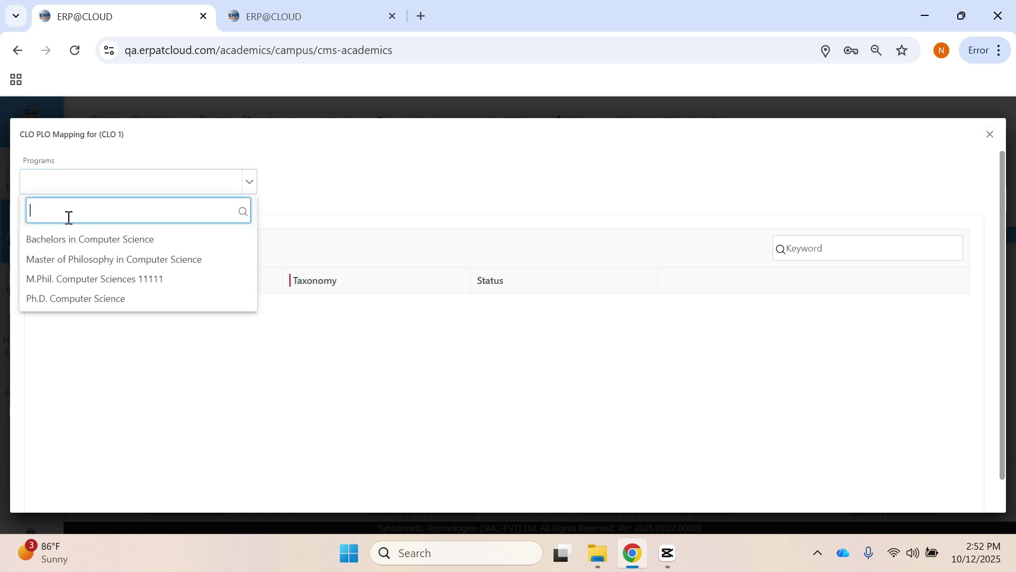
click(70, 245)
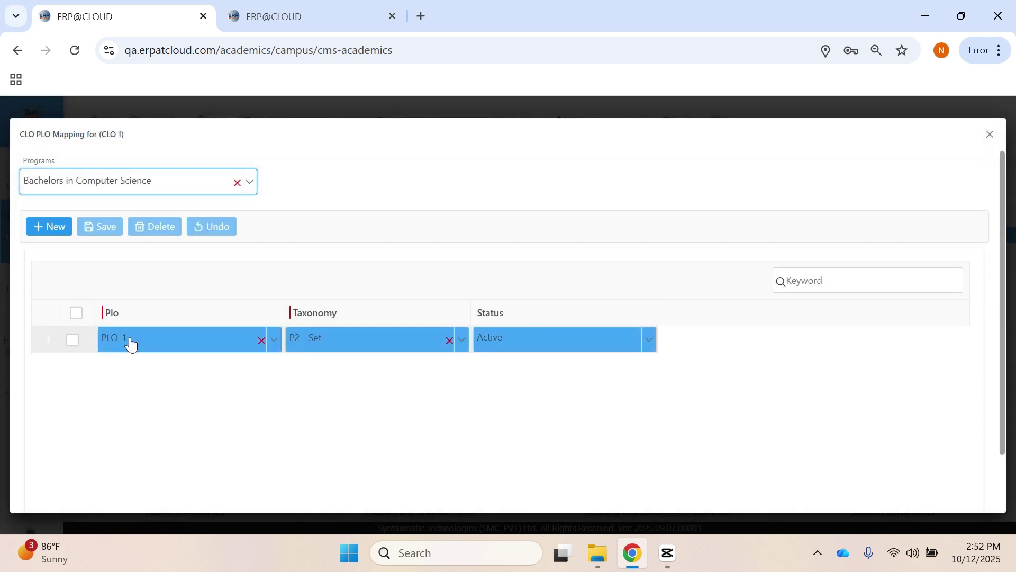
Step: Add and save a mapping of CLO 1 to PLO-2 with taxonomy P4 - Mechanism, and return to the department's course list
click(55, 232)
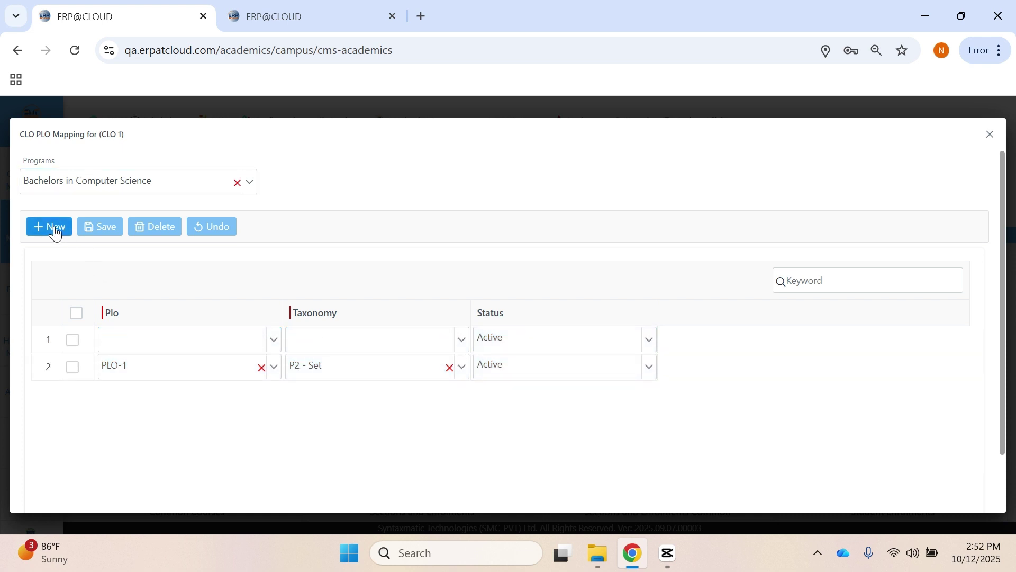
click(125, 345)
click(130, 418)
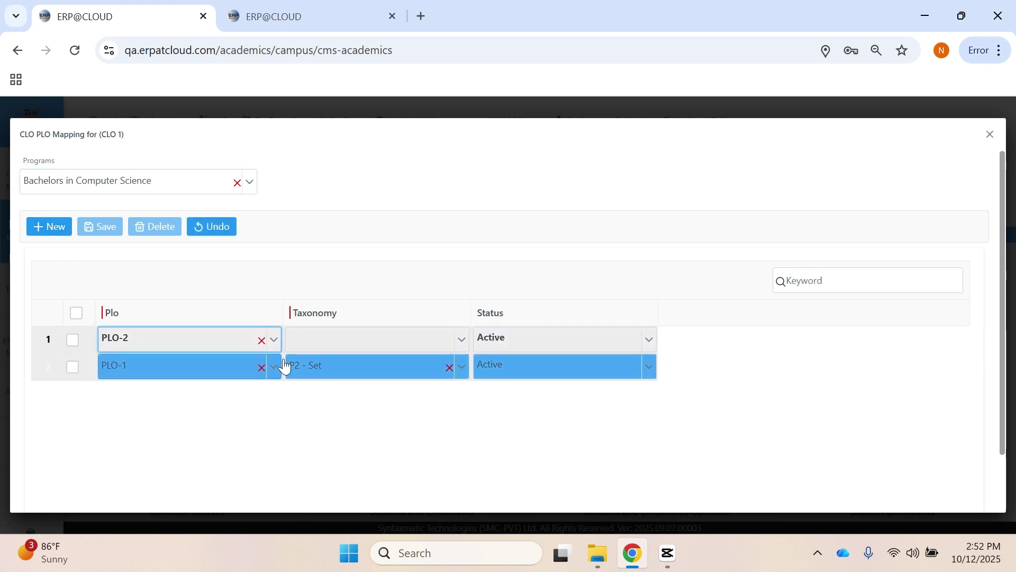
click(333, 342)
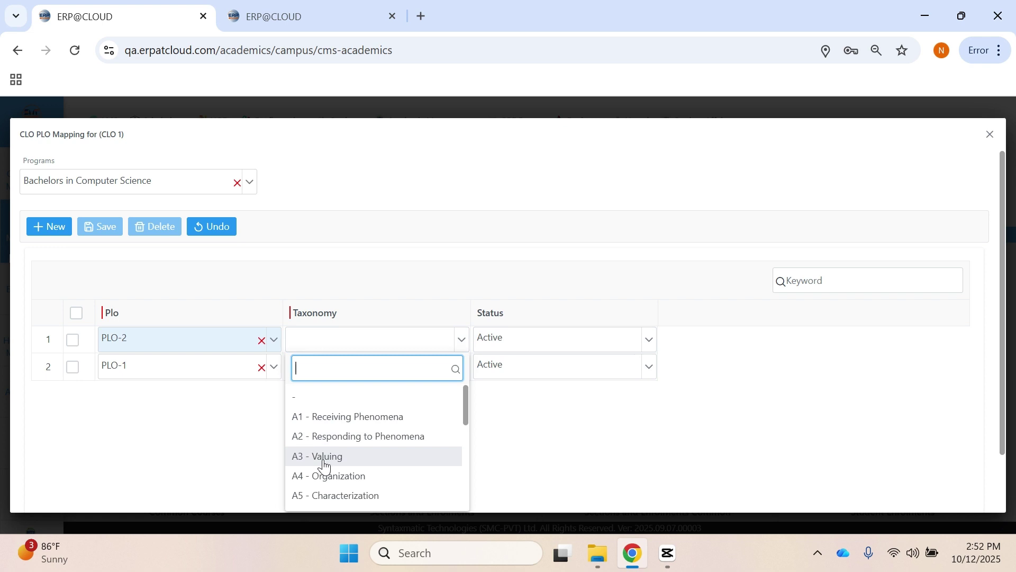
drag(464, 405, 468, 501)
click(341, 441)
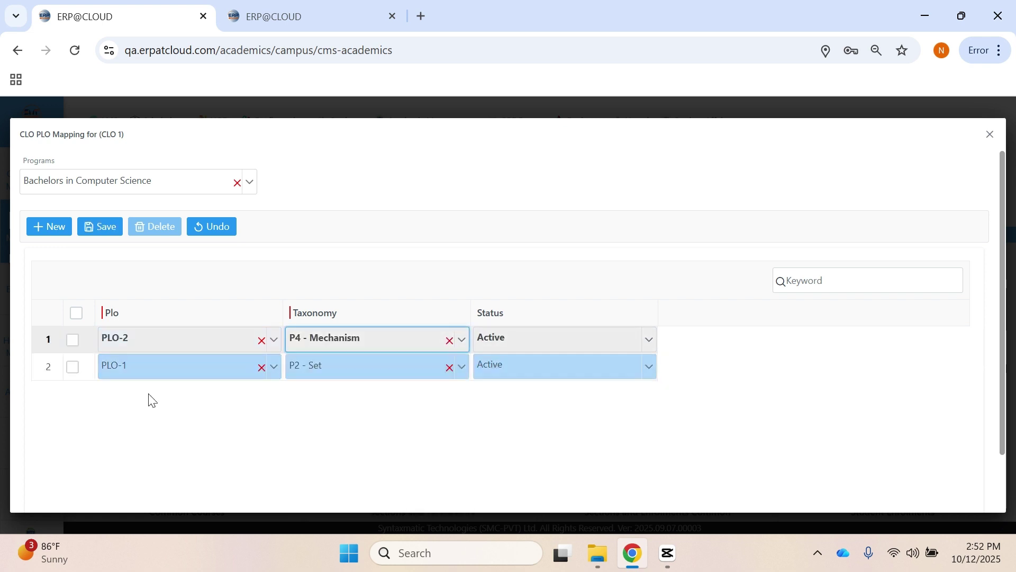
click(109, 229)
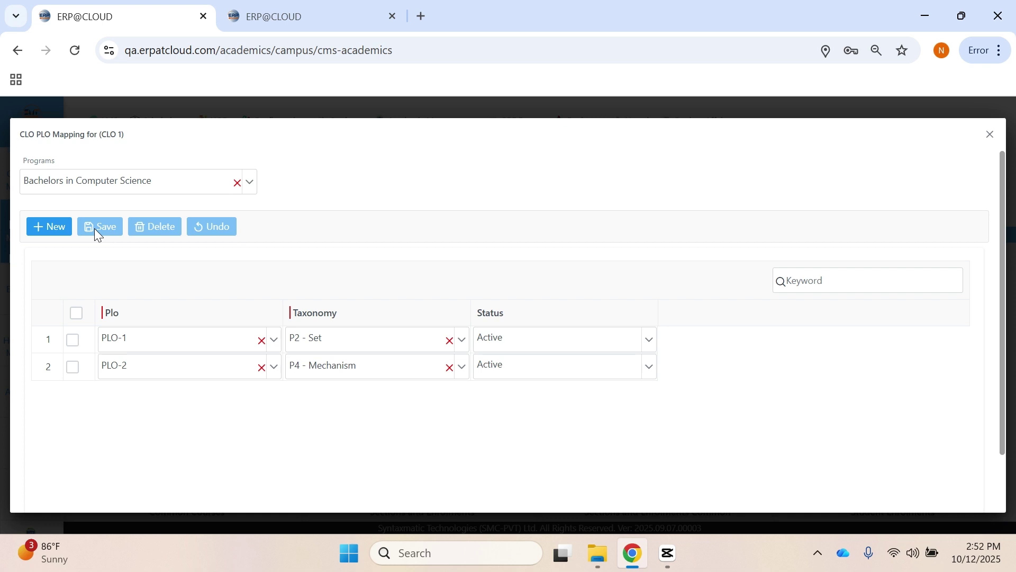
click(991, 135)
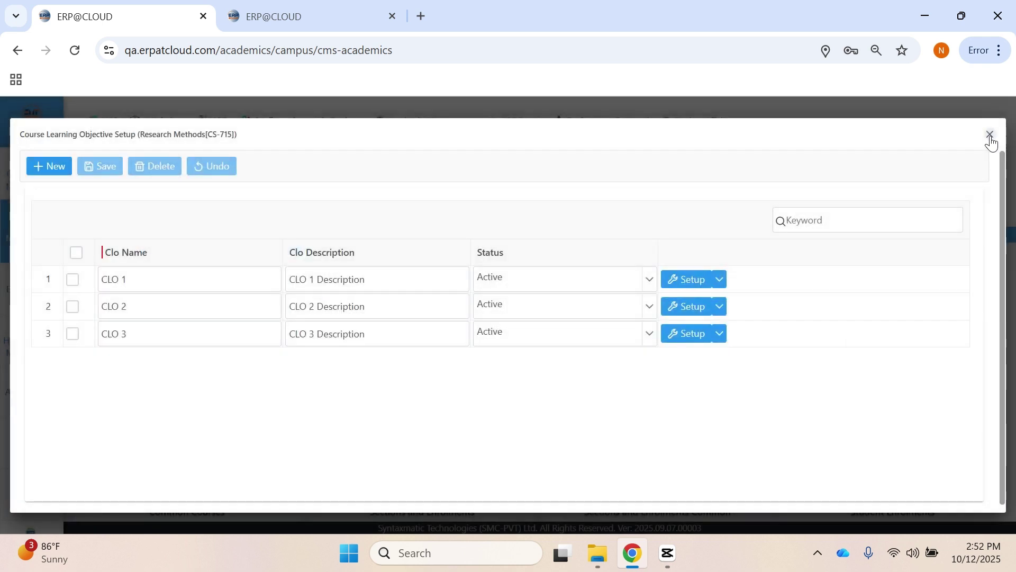
click(990, 135)
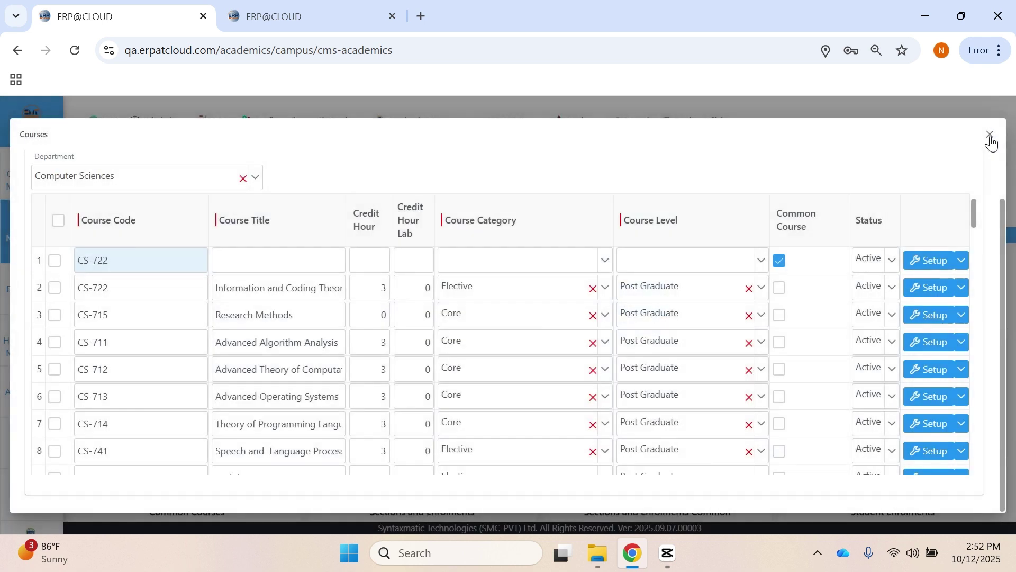
Step: Open the Post Mid outline of the Research Methods course for editing
click(964, 318)
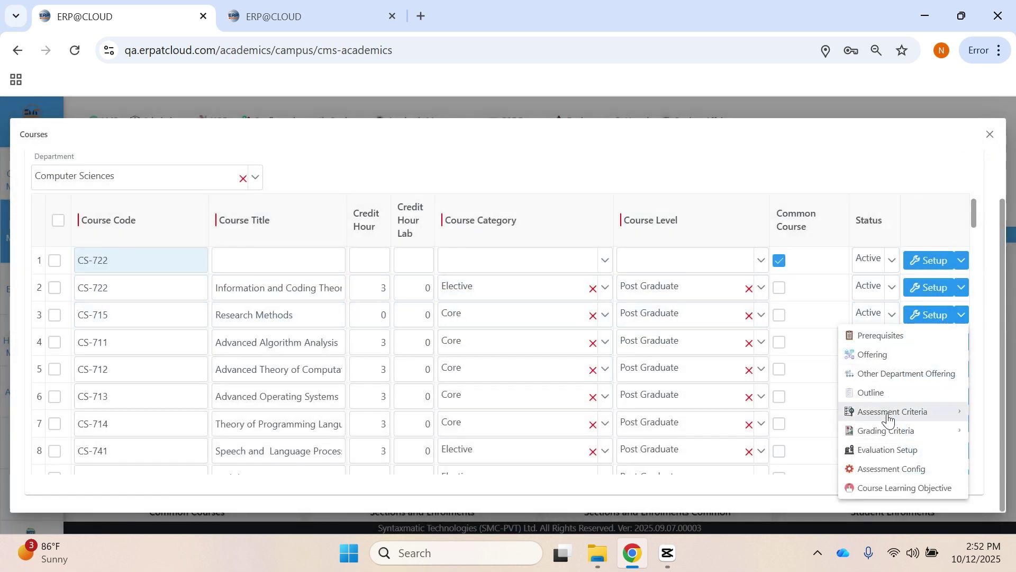
click(889, 397)
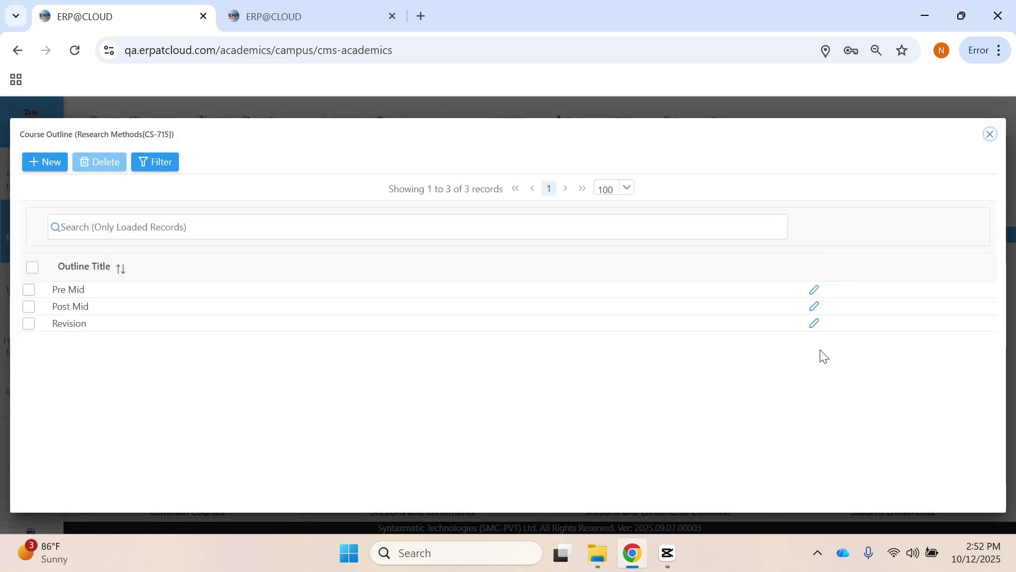
click(814, 307)
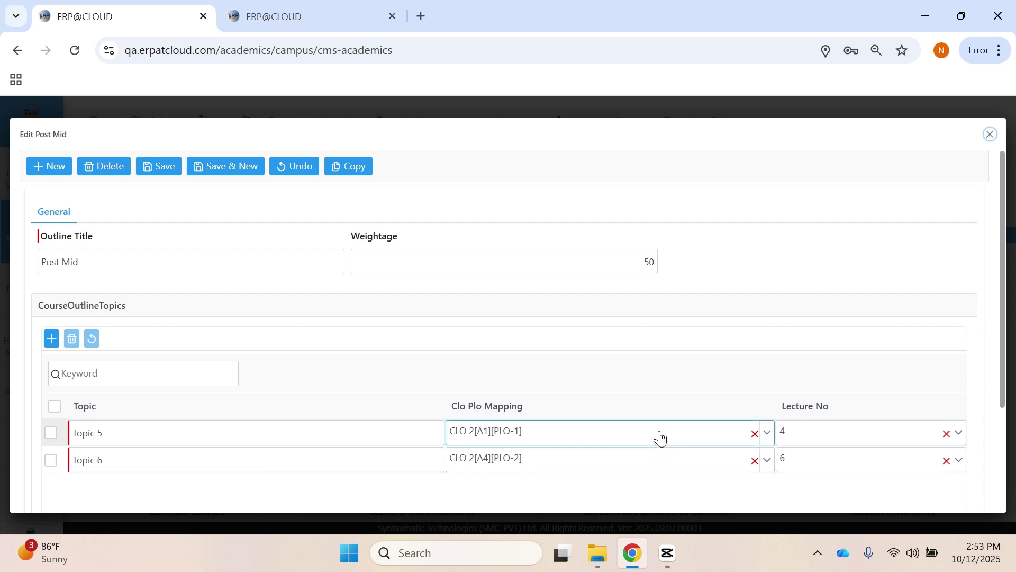
Step: Try mapping Topic 5 of the Post Mid outline to CLO 1[P4][PLO-2], and return to the course list without saving
click(660, 437)
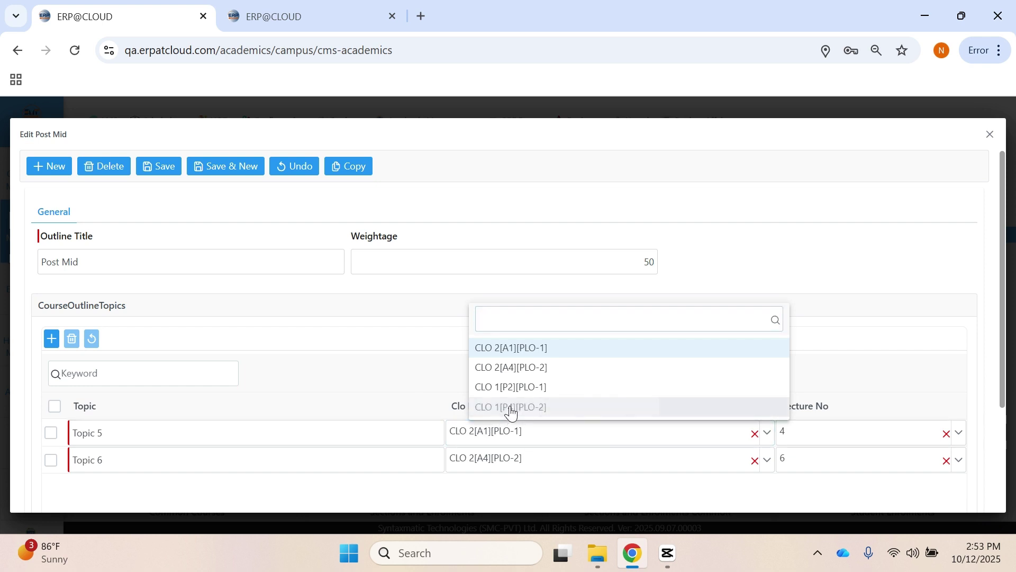
click(510, 408)
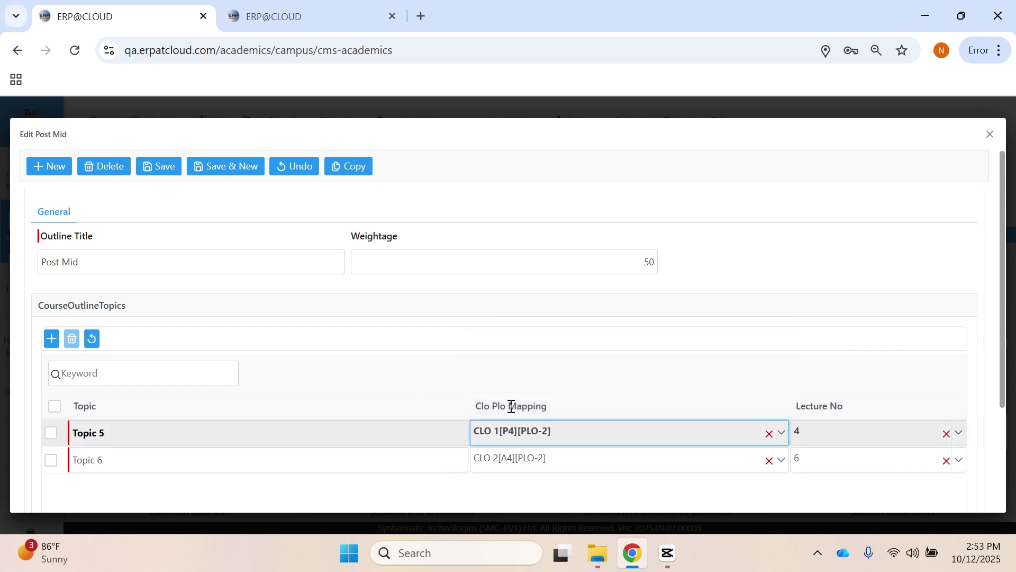
click(991, 135)
click(991, 134)
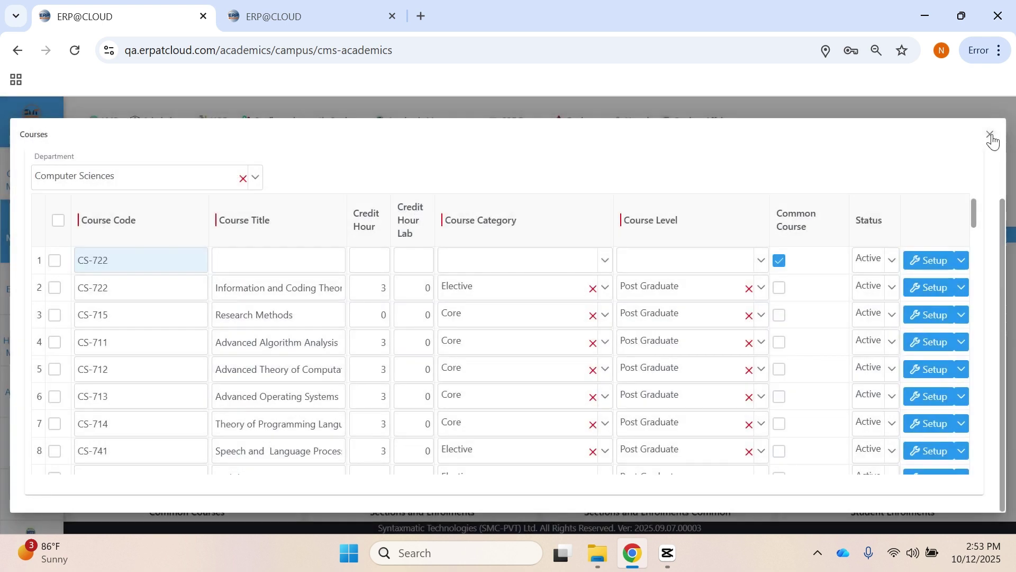